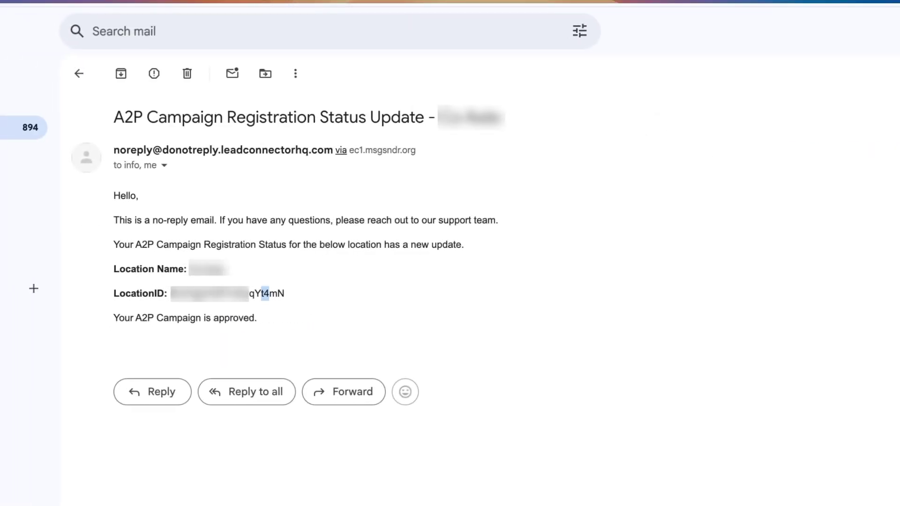
Step: Point out the approved A2P campaign, then highlight and clear the SOP's three website options
drag(213, 313, 401, 315)
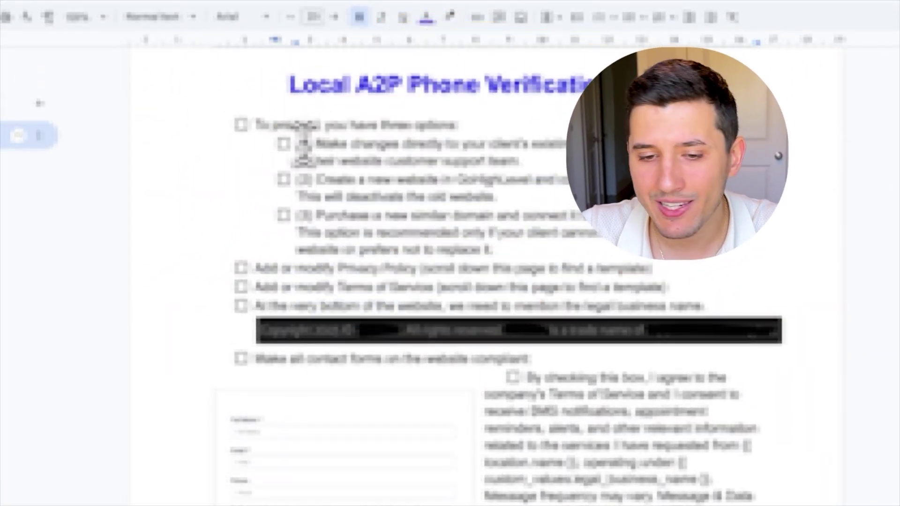
drag(301, 143, 508, 248)
click(508, 248)
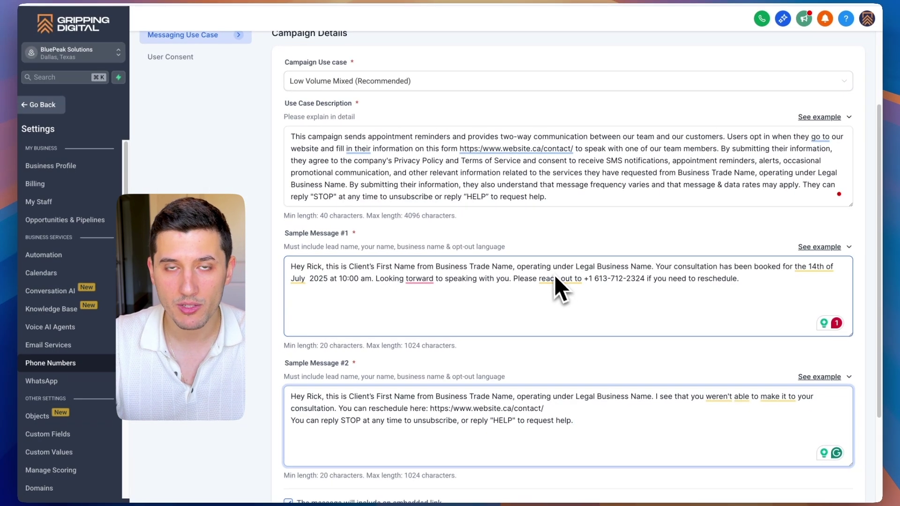
Step: Focus the campaign's Use Case Description field to review it with Sample Messages #1 and #2
click(534, 201)
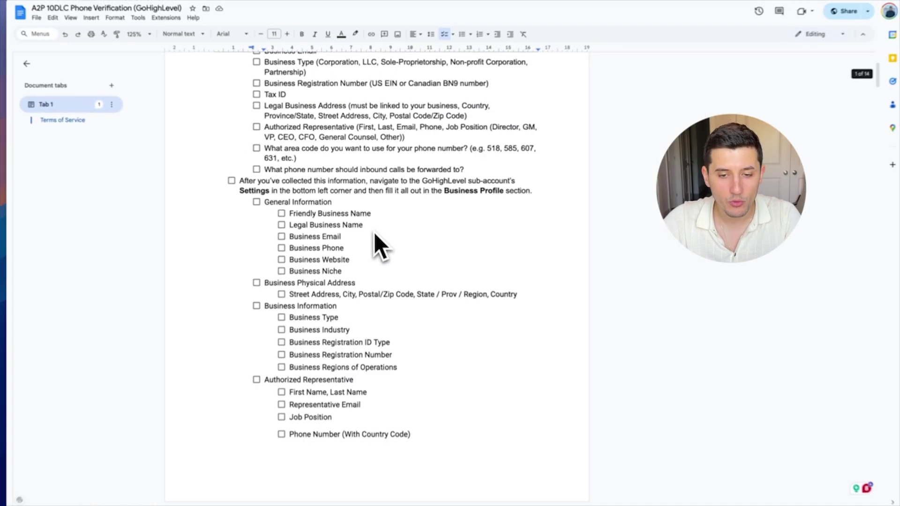
Step: Scroll through the SOP's client-information checklist
scroll(373, 241, up, 3)
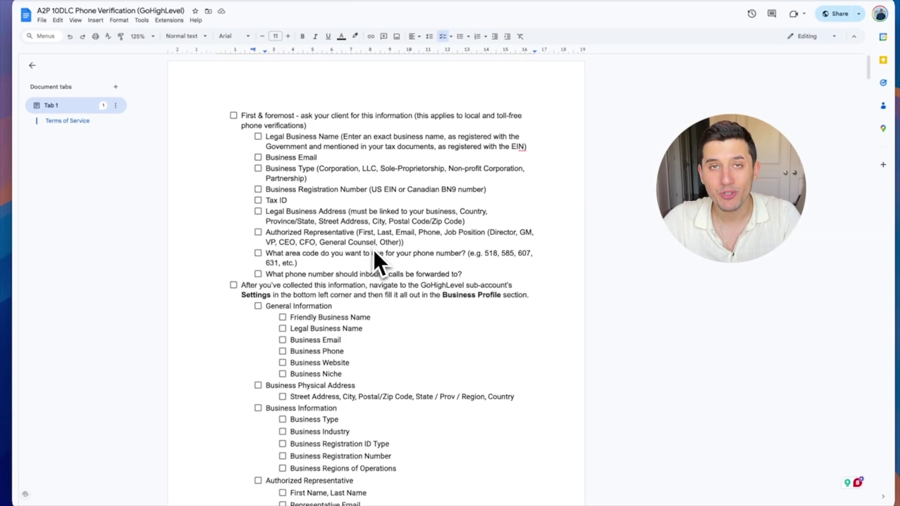
scroll(374, 253, down, 2)
scroll(352, 225, up, 1)
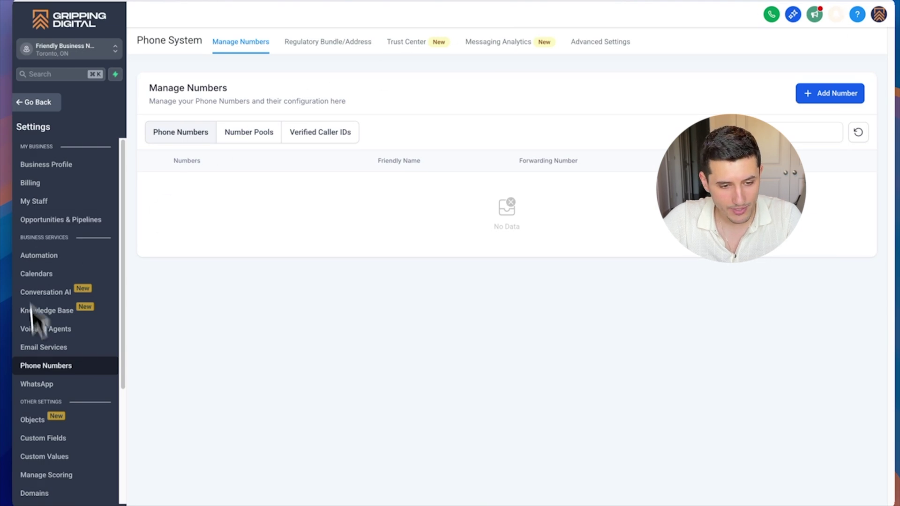
Step: Start buying a phone number with the filter set to Local only, then go to the Trust Center
click(826, 96)
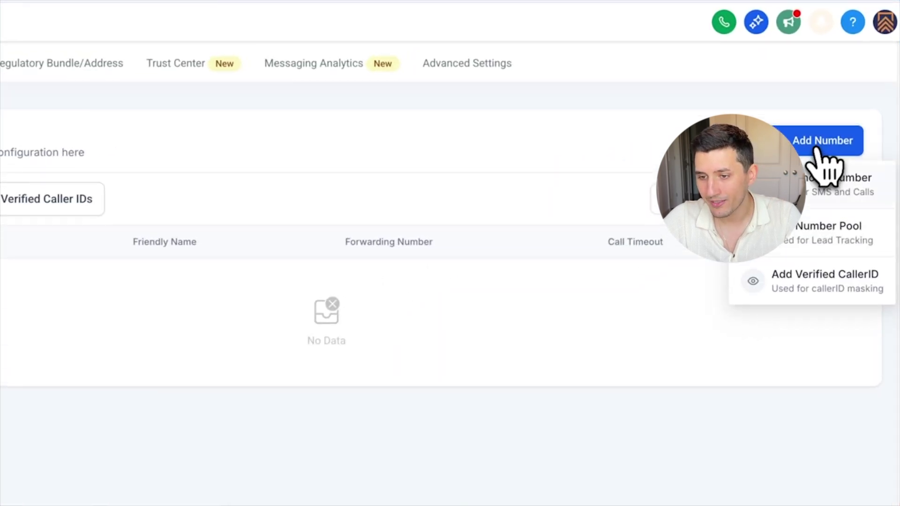
click(812, 206)
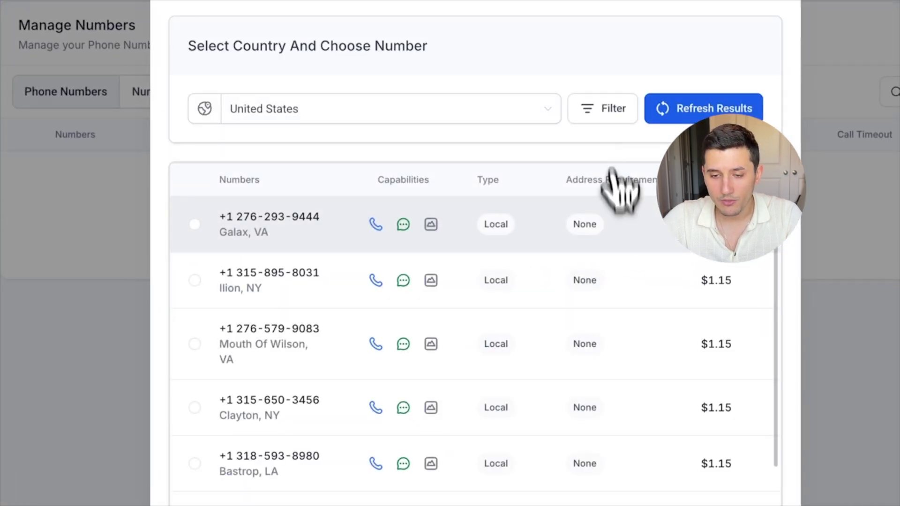
click(604, 113)
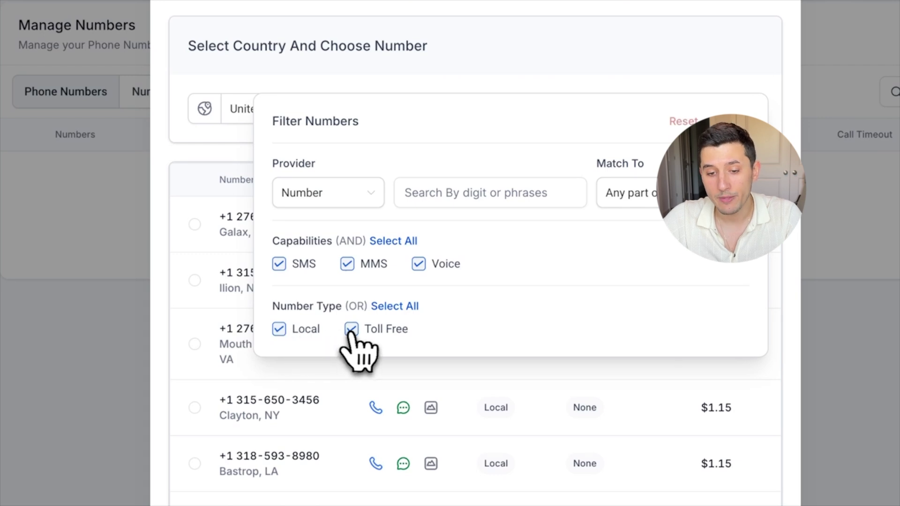
click(280, 330)
click(280, 329)
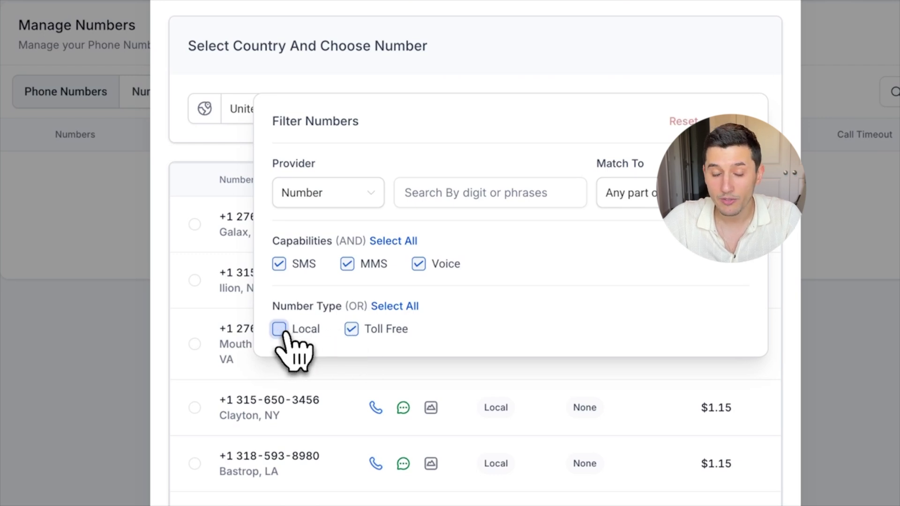
click(352, 330)
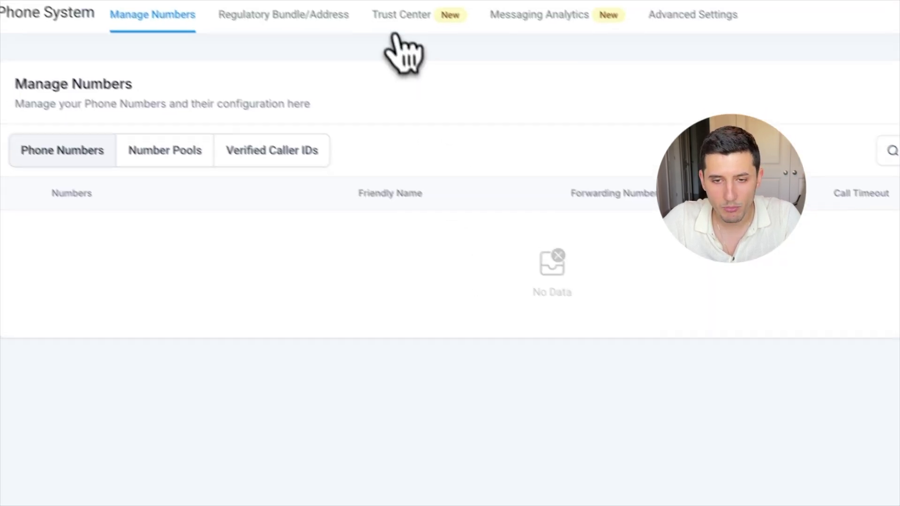
click(397, 24)
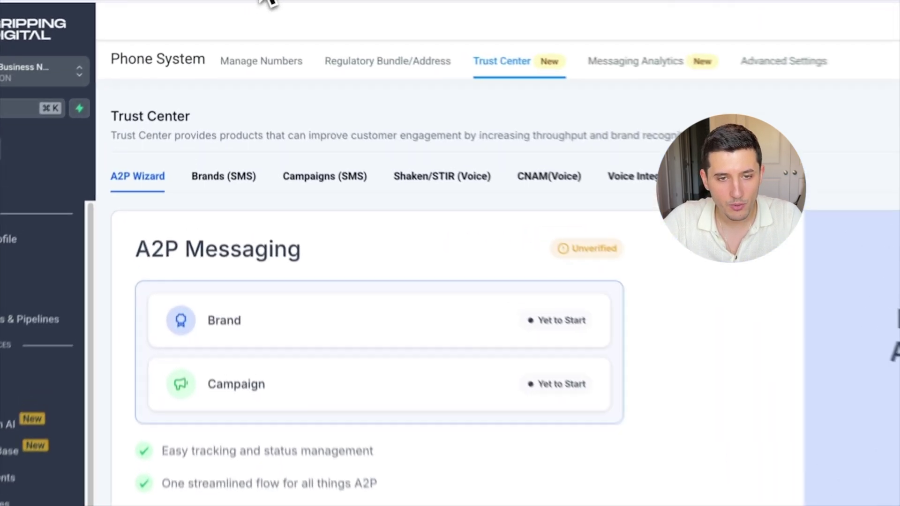
Step: Back in the SOP, highlight the title and the three website option paragraphs
click(281, 4)
scroll(506, 300, down, 15)
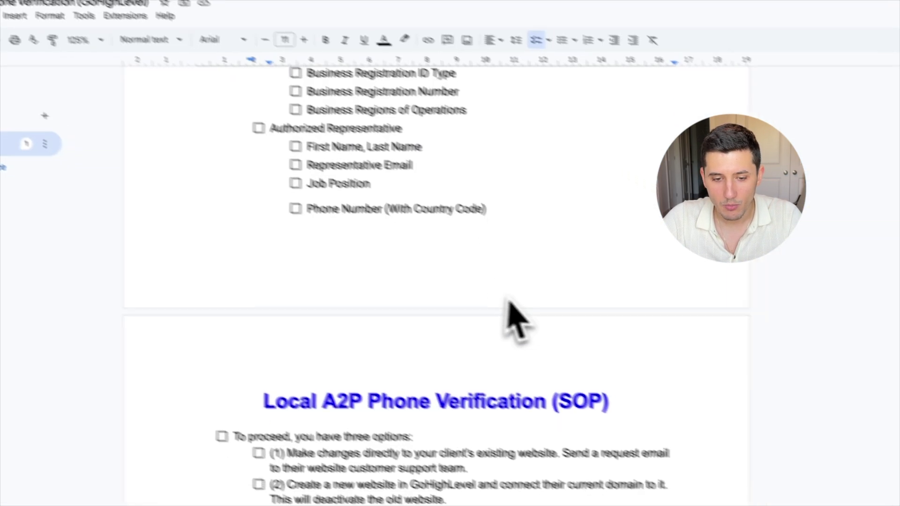
scroll(481, 335, up, 1)
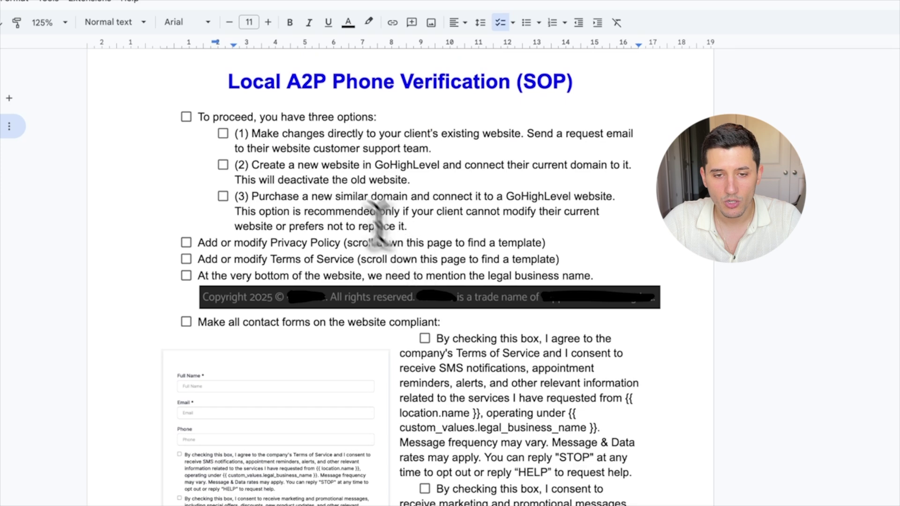
drag(257, 85, 573, 84)
click(573, 82)
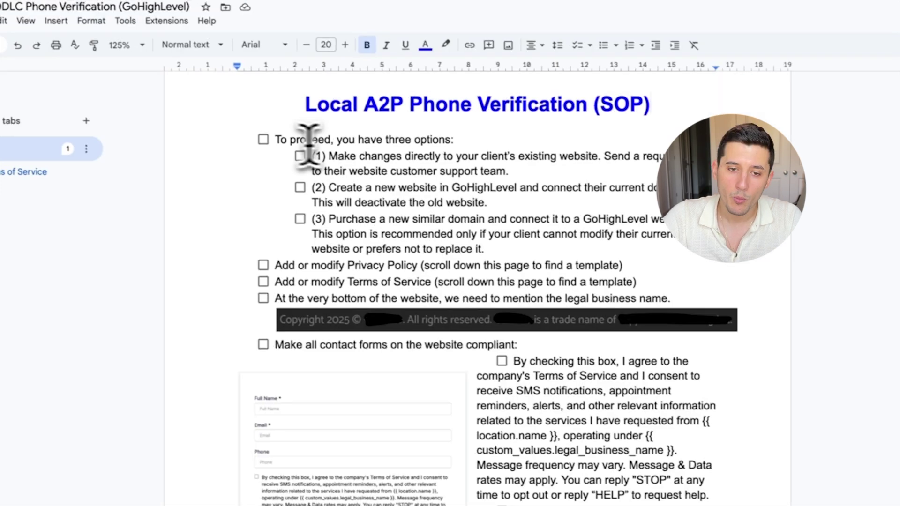
click(236, 133)
shift+click(420, 225)
click(500, 248)
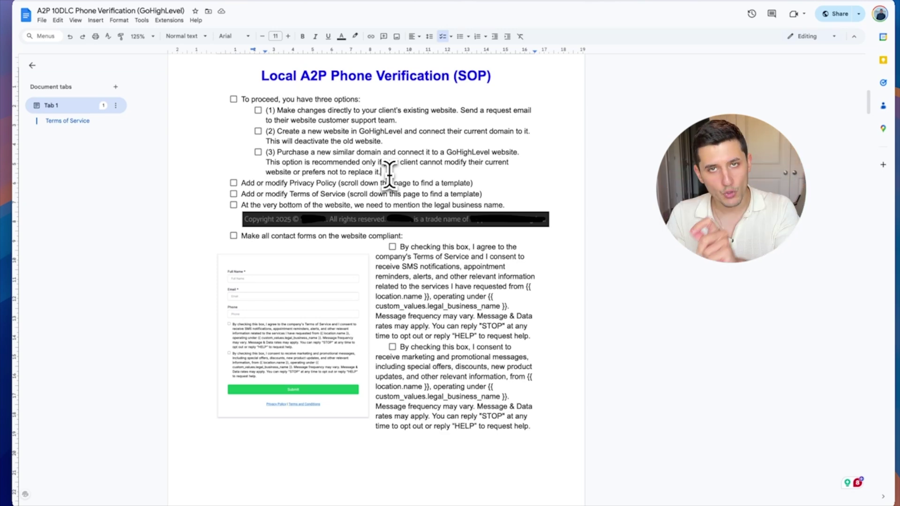
Step: Highlight option (3) about buying a new domain, then option (1)'s support-team line
drag(388, 173, 277, 152)
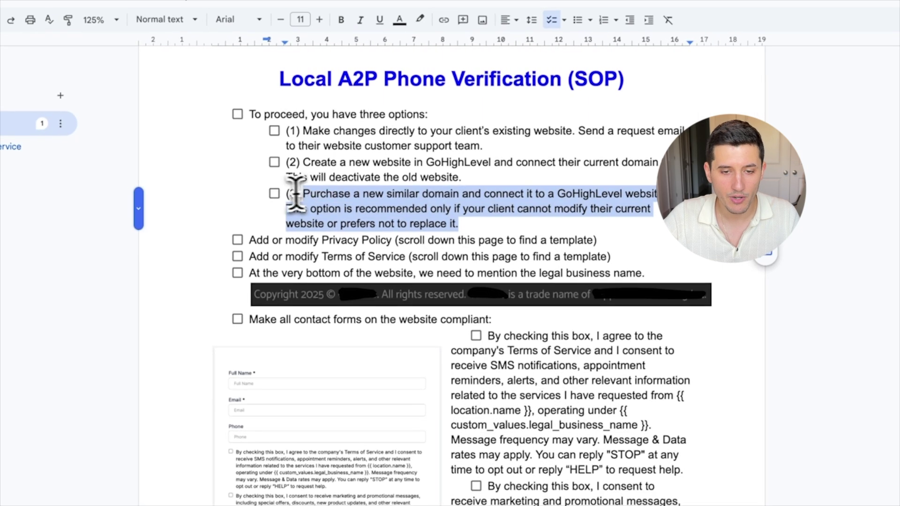
click(280, 152)
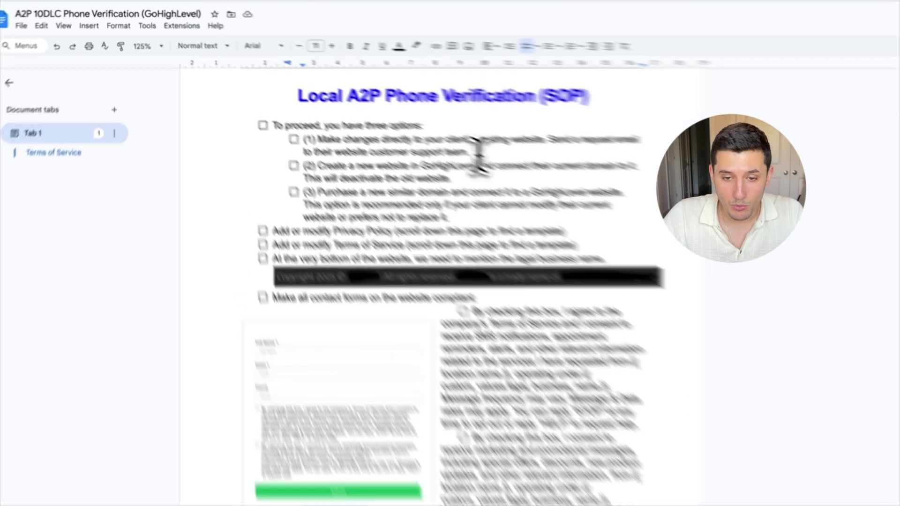
drag(408, 121, 257, 120)
drag(326, 181, 382, 174)
click(537, 181)
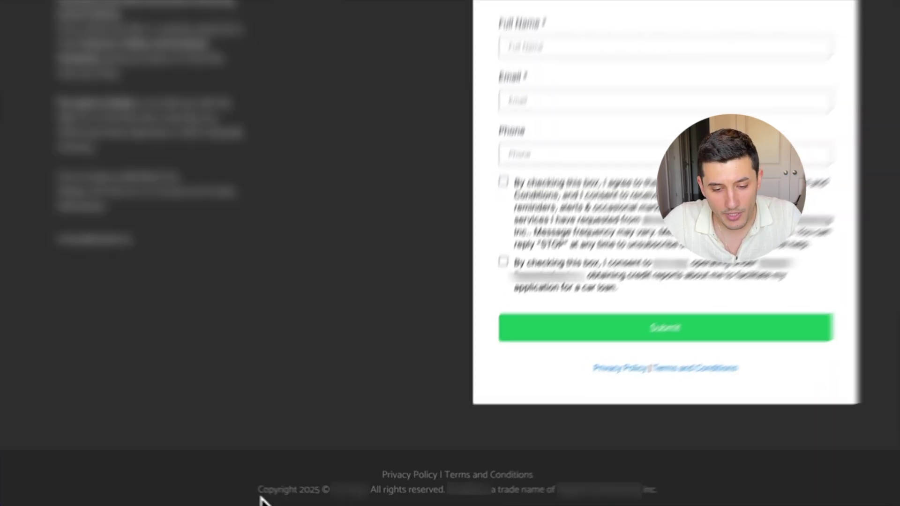
Step: Highlight the copyright line in the client website's footer
drag(287, 496, 747, 501)
click(739, 488)
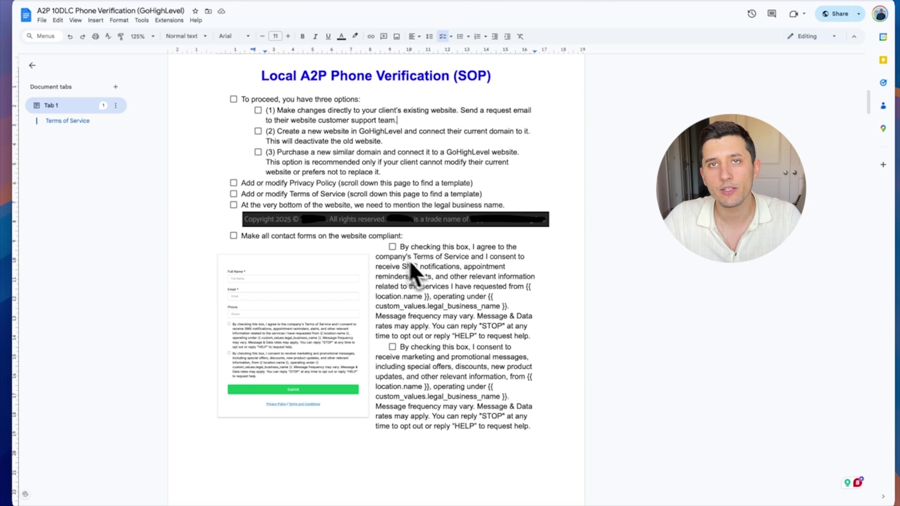
drag(874, 103, 891, 368)
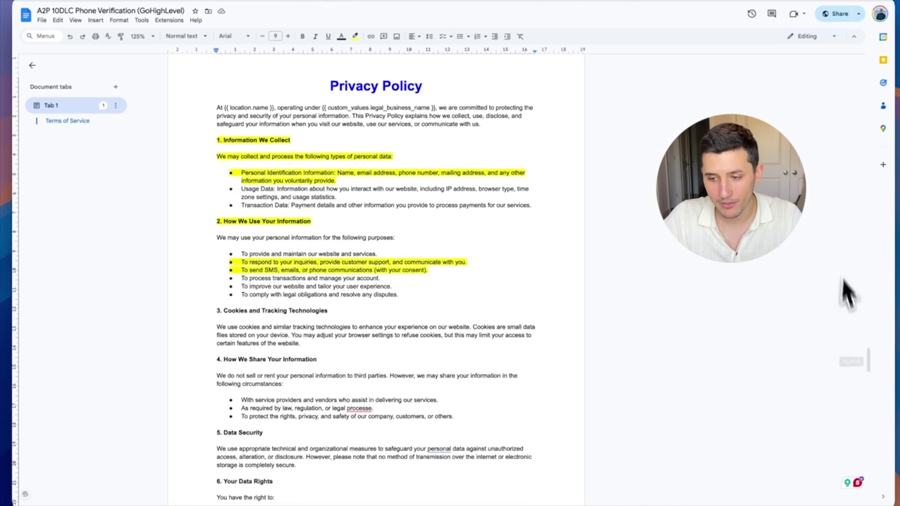
drag(868, 364, 885, 433)
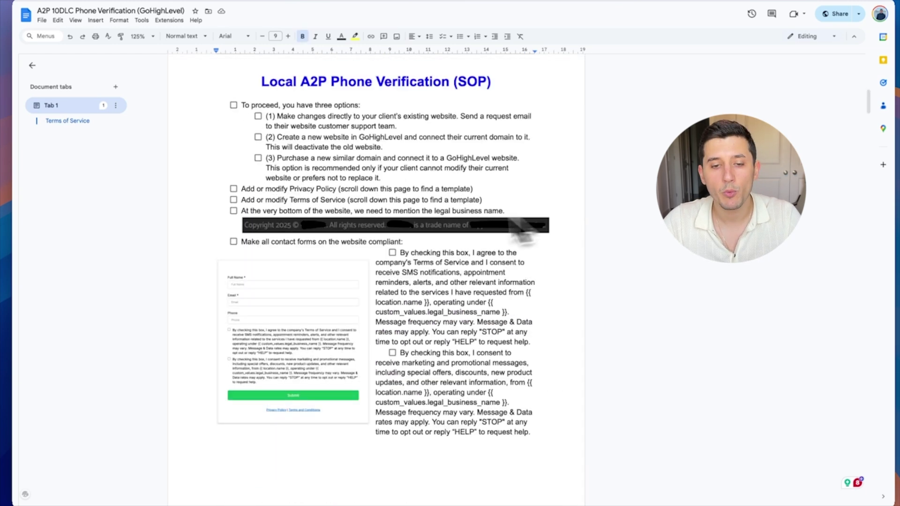
Step: Scroll the SOP and highlight the Direct Lending SOP title
scroll(441, 224, down, 15)
scroll(440, 223, down, 10)
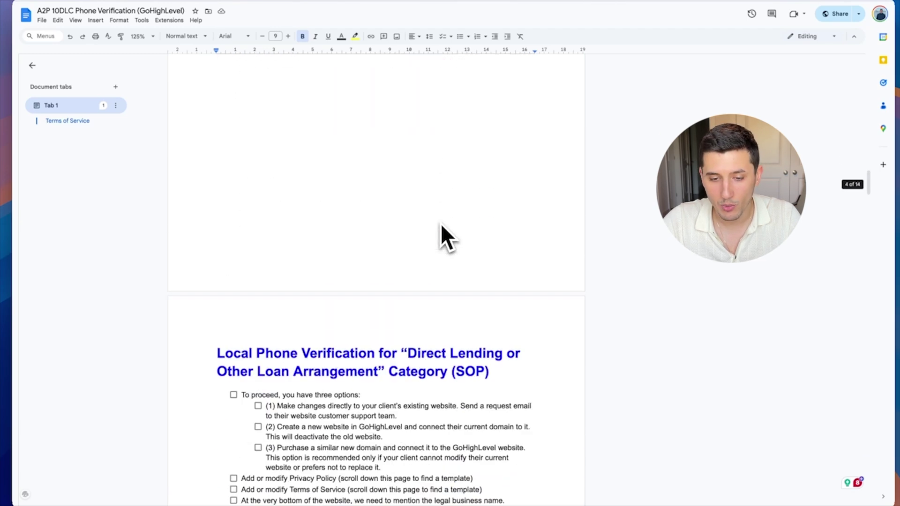
scroll(438, 221, up, 2)
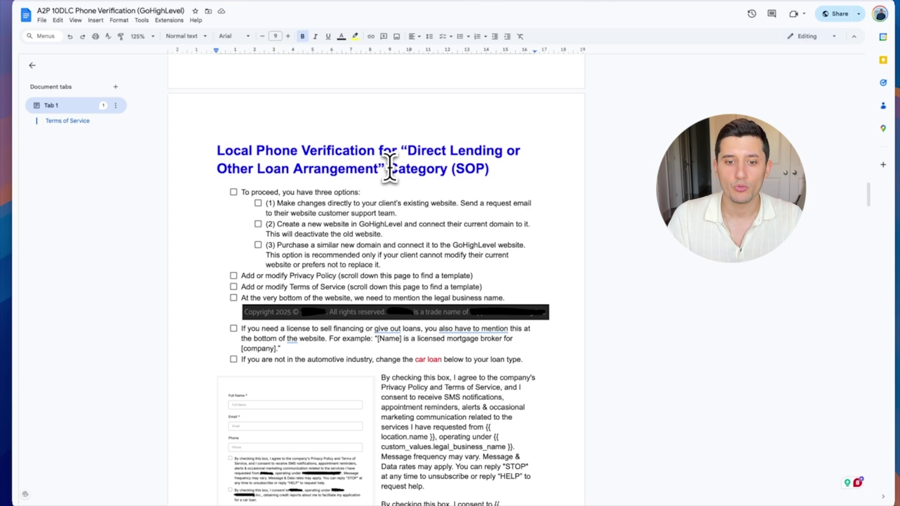
drag(217, 150, 486, 166)
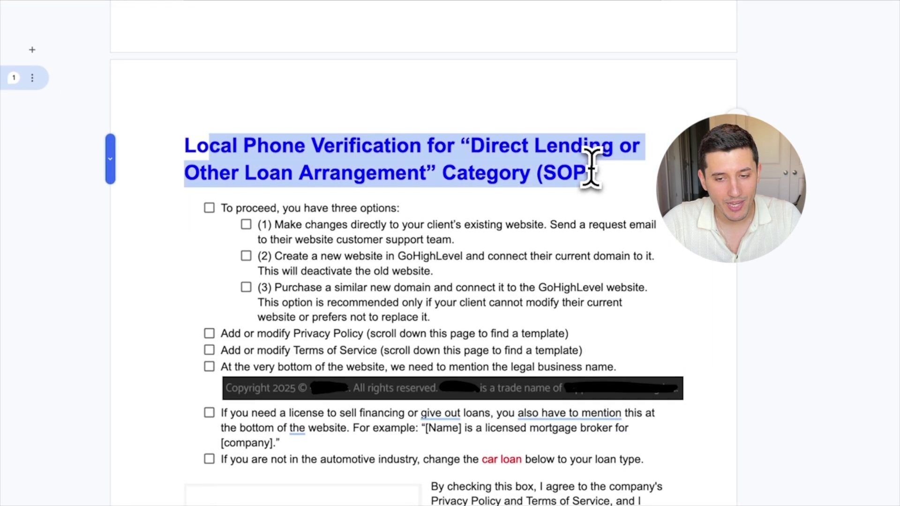
click(488, 166)
Step: Scroll down to the Local A2P Phone Verification section and highlight its title
scroll(563, 310, down, 5)
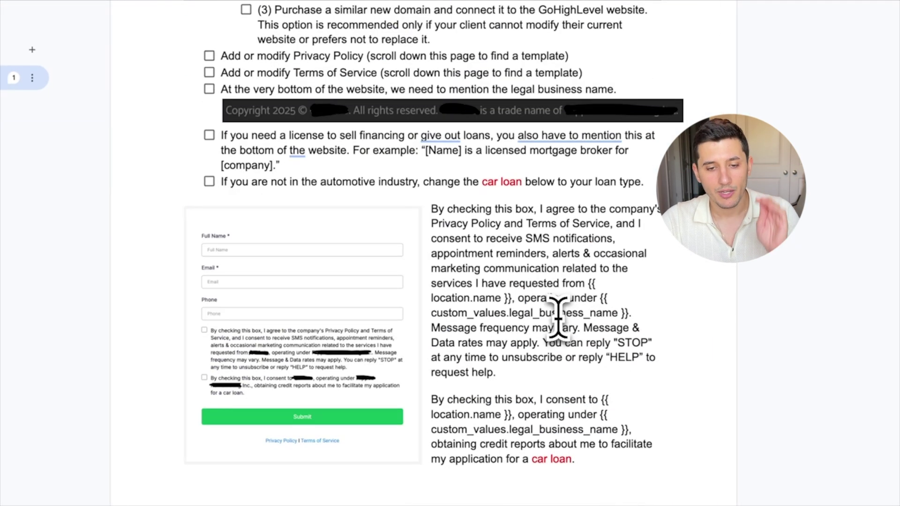
scroll(559, 319, down, 15)
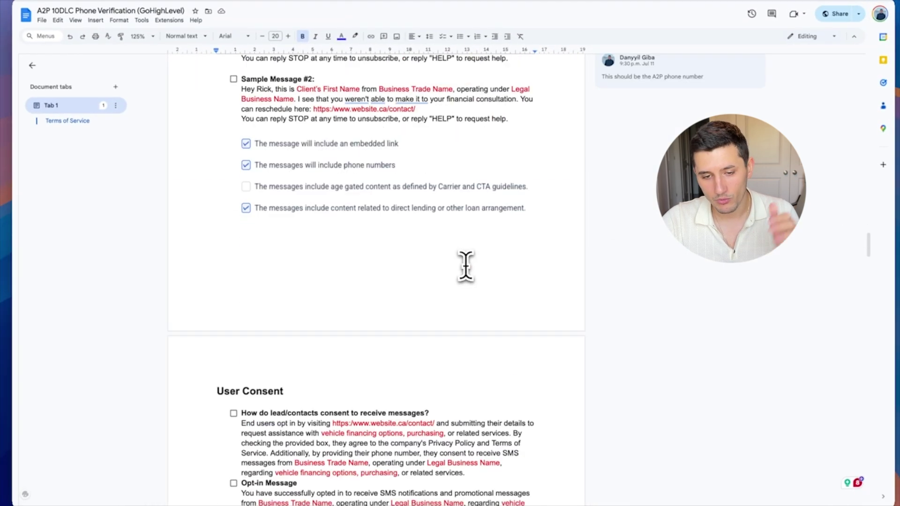
scroll(466, 266, down, 15)
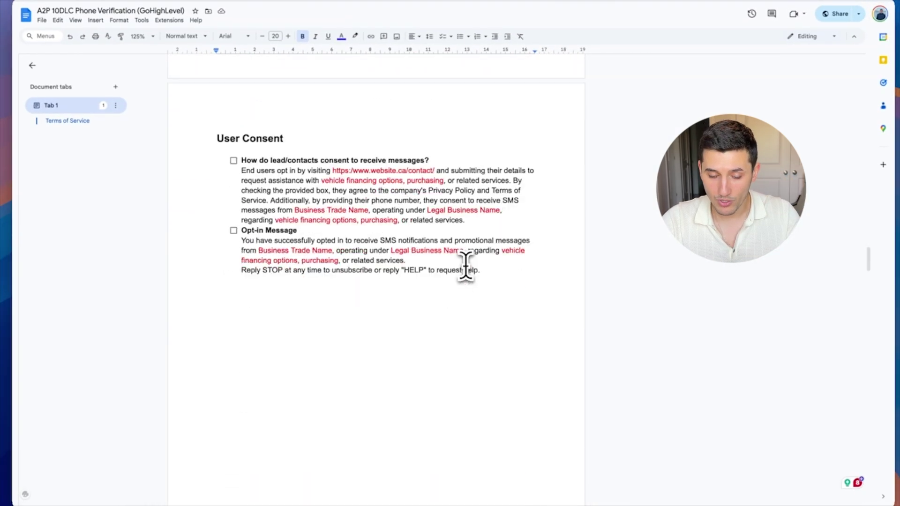
scroll(465, 266, down, 10)
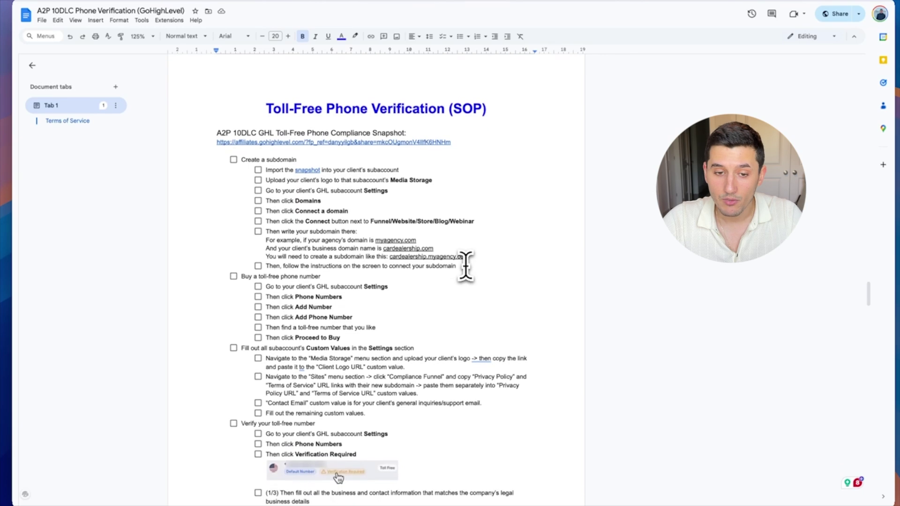
drag(388, 109, 492, 109)
scroll(364, 276, down, 3)
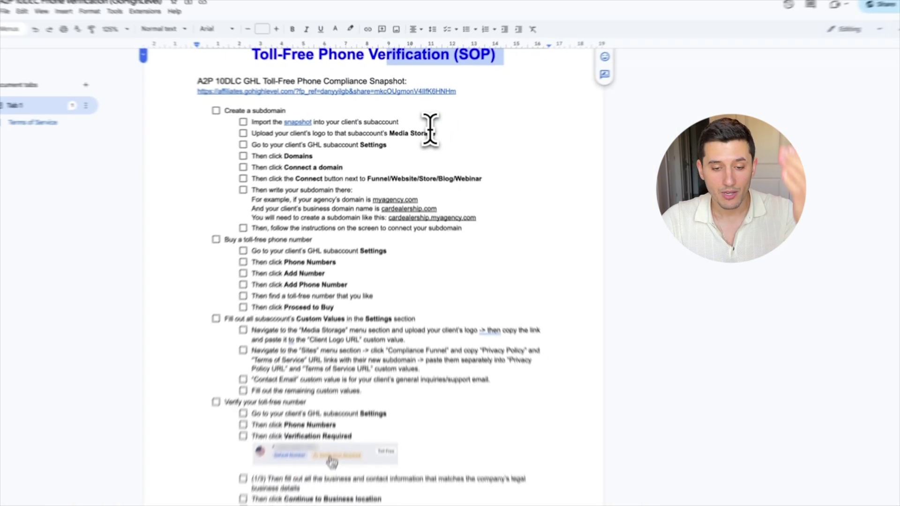
scroll(360, 178, down, 20)
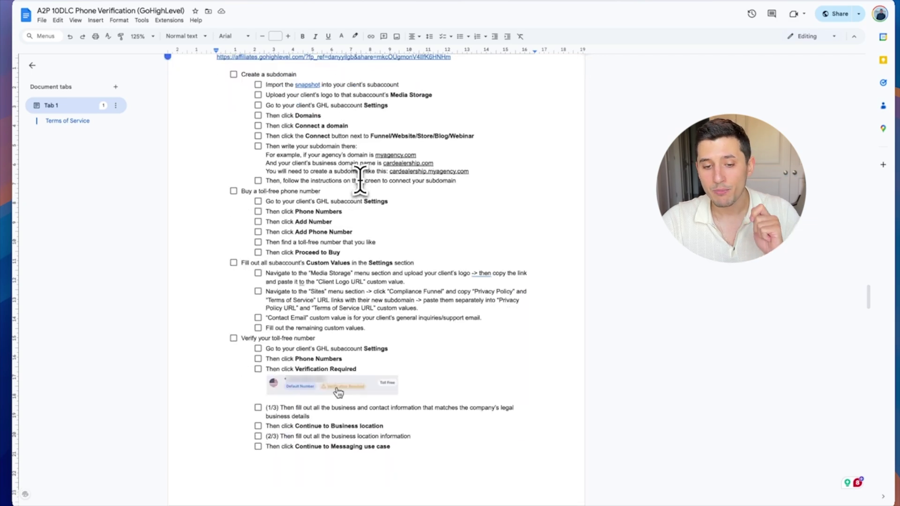
scroll(361, 183, up, 5)
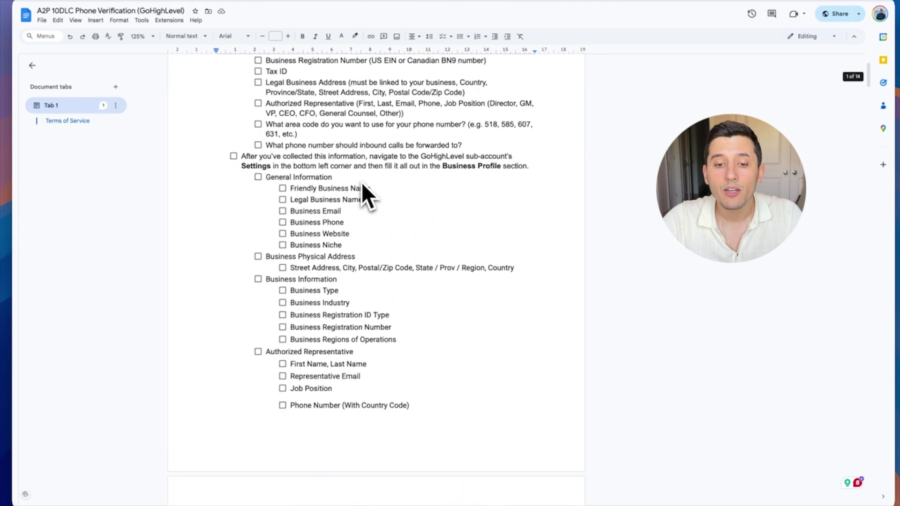
scroll(361, 183, down, 10)
scroll(362, 183, up, 3)
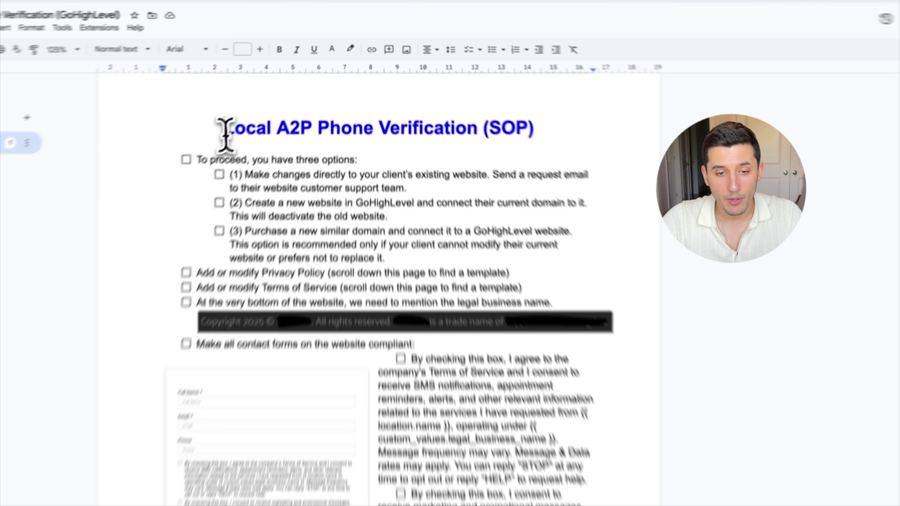
drag(261, 94, 397, 100)
click(409, 96)
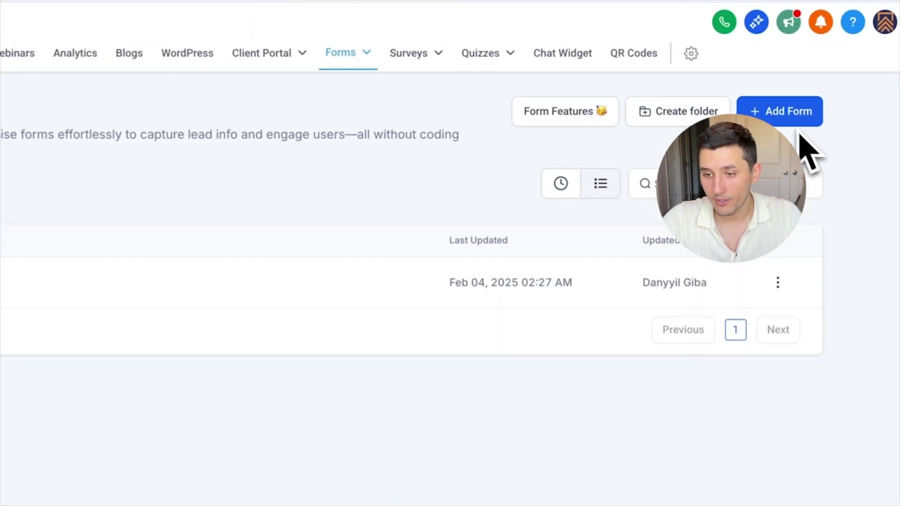
Step: Create a new form and make its First Name and Last Name fields required
click(798, 96)
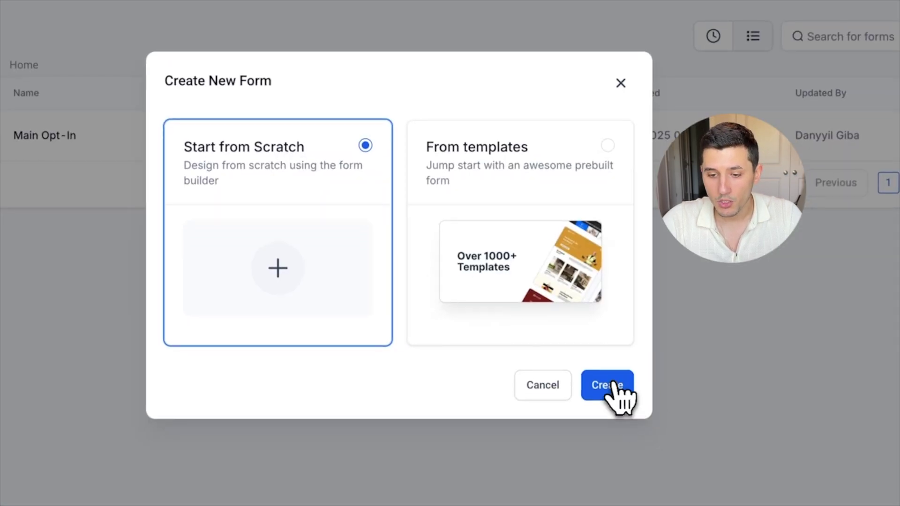
click(615, 388)
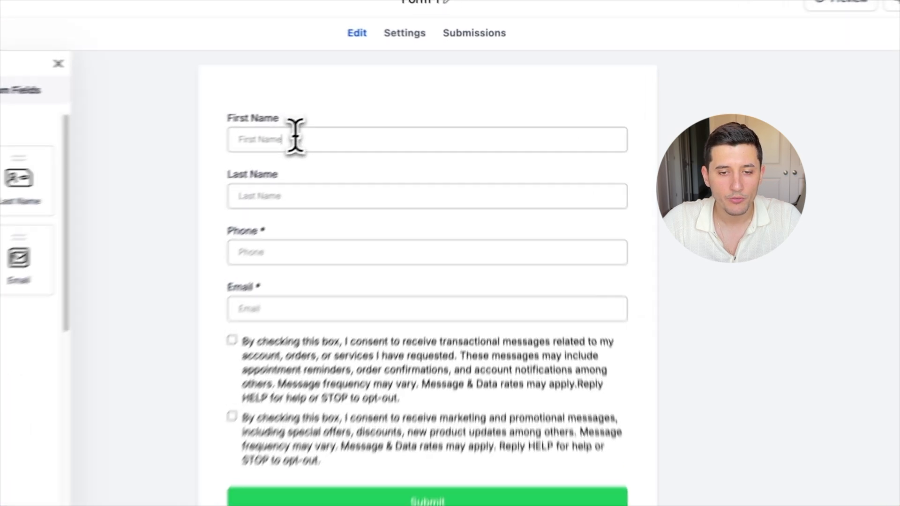
click(362, 113)
click(261, 225)
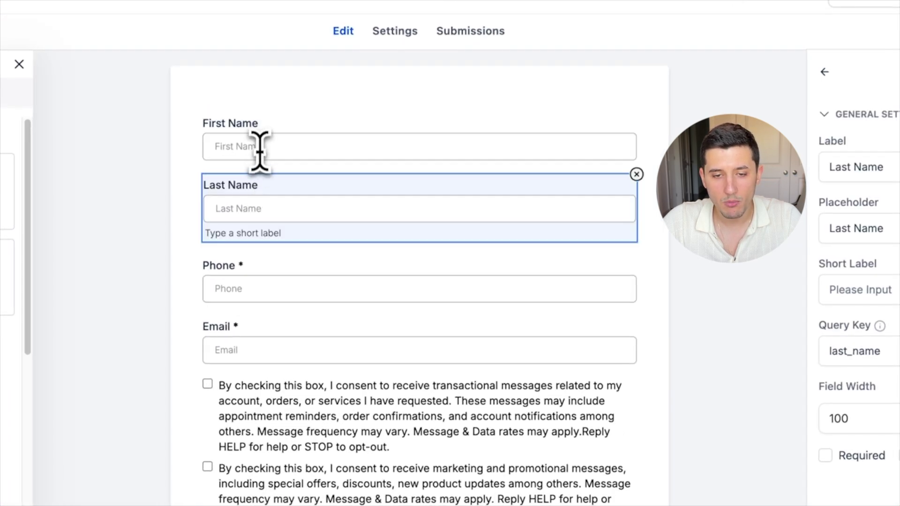
click(262, 148)
click(727, 351)
Step: Make the Phone field optional and select the first SMS consent paragraph in the SOP
click(184, 188)
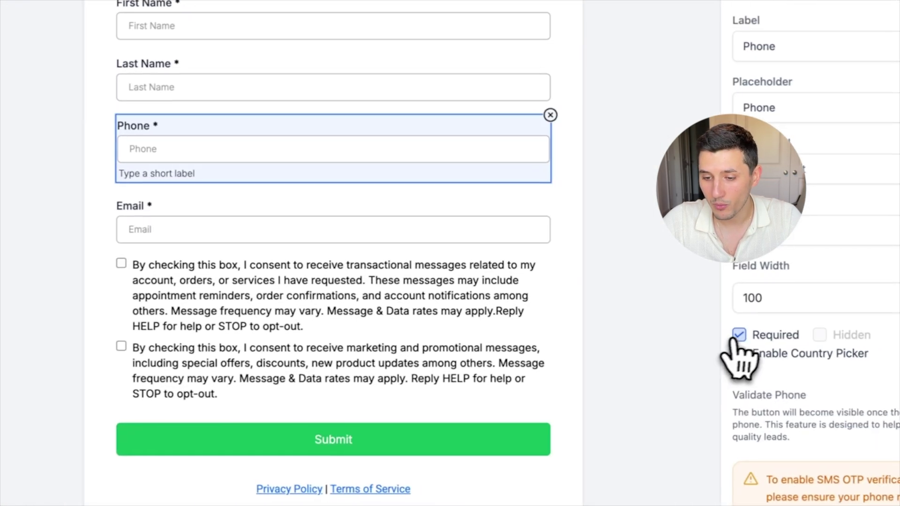
click(727, 350)
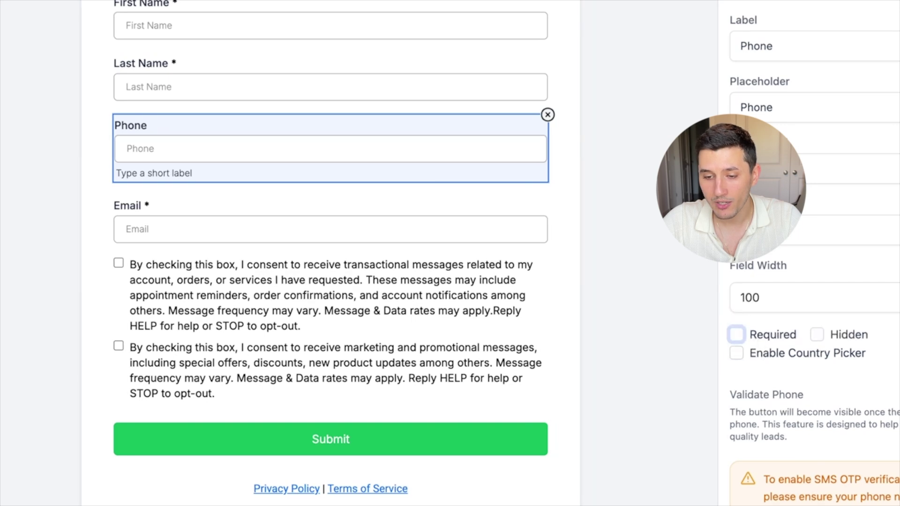
key(Escape)
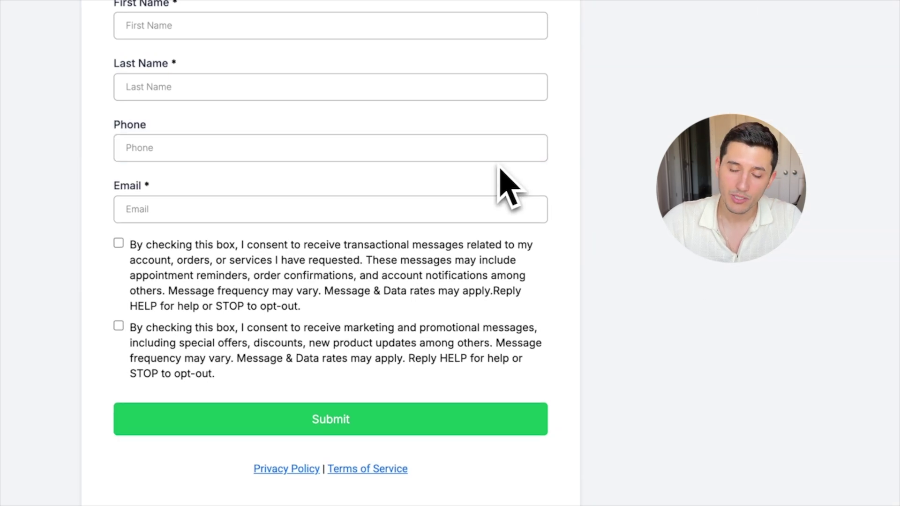
click(195, 252)
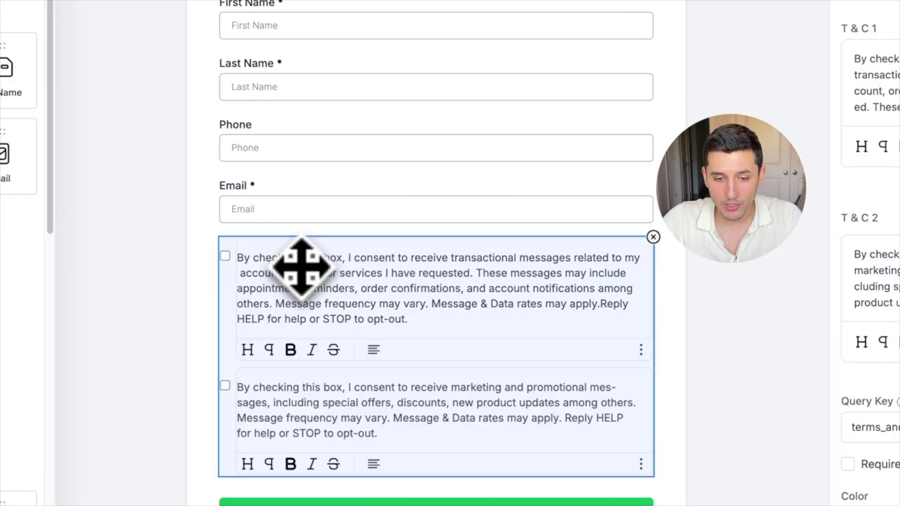
click(666, 346)
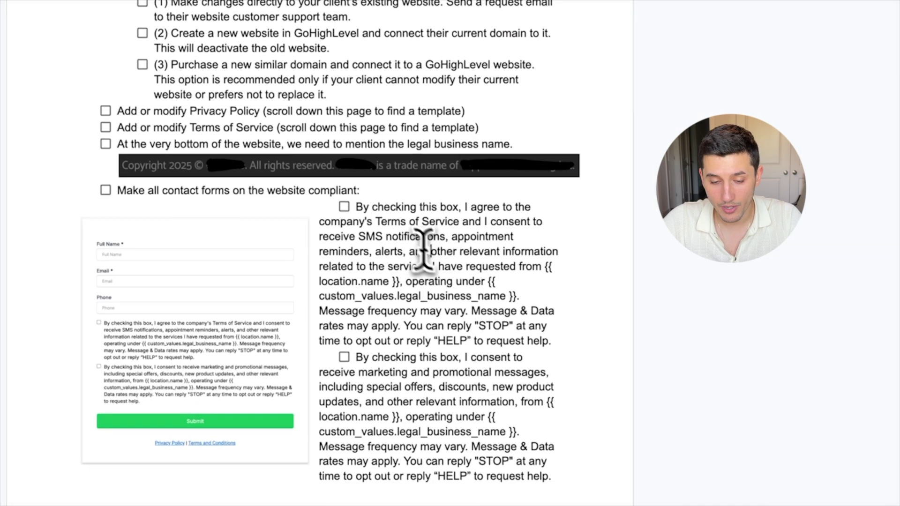
drag(355, 206, 554, 348)
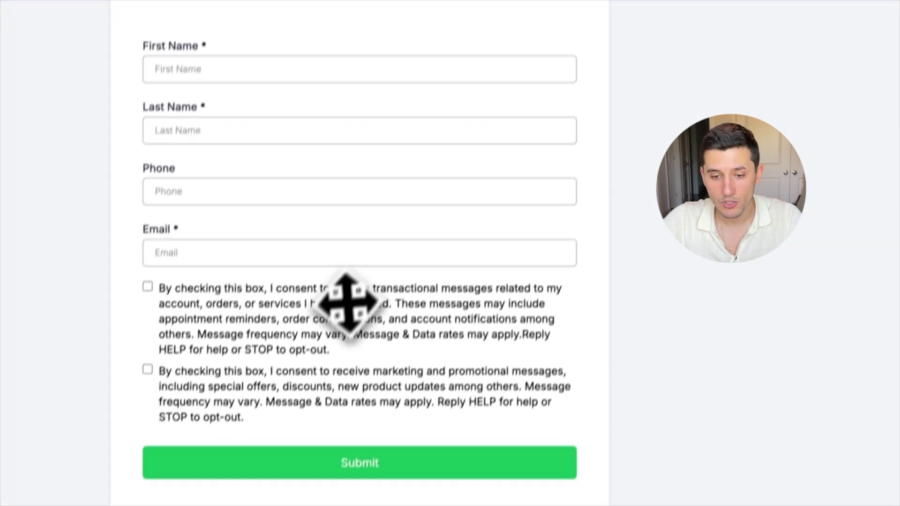
Step: Bring the SOP consent wording into the consent block and strip the links from T&C 1
click(344, 313)
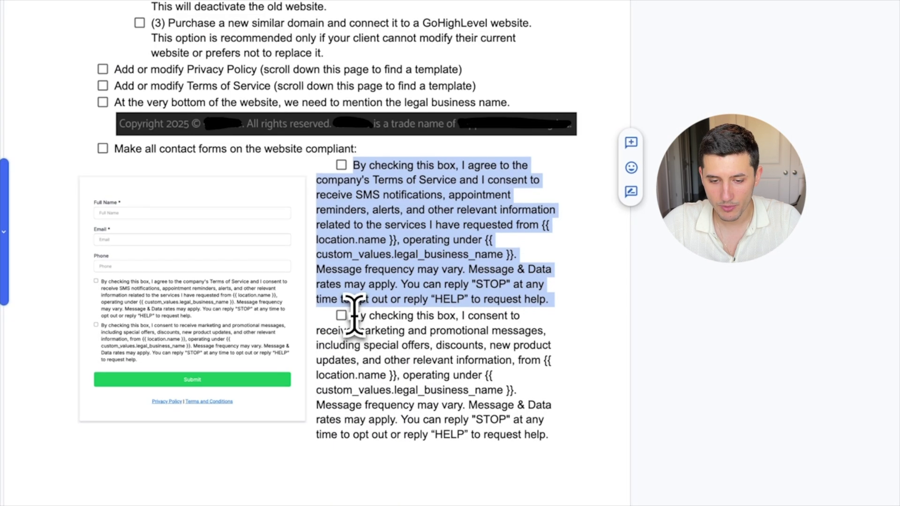
drag(352, 314, 498, 434)
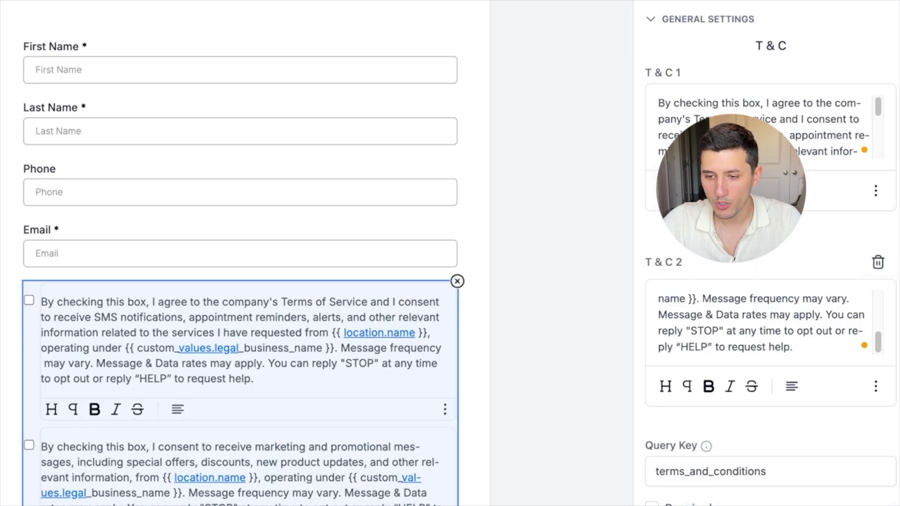
key(ctrl+a)
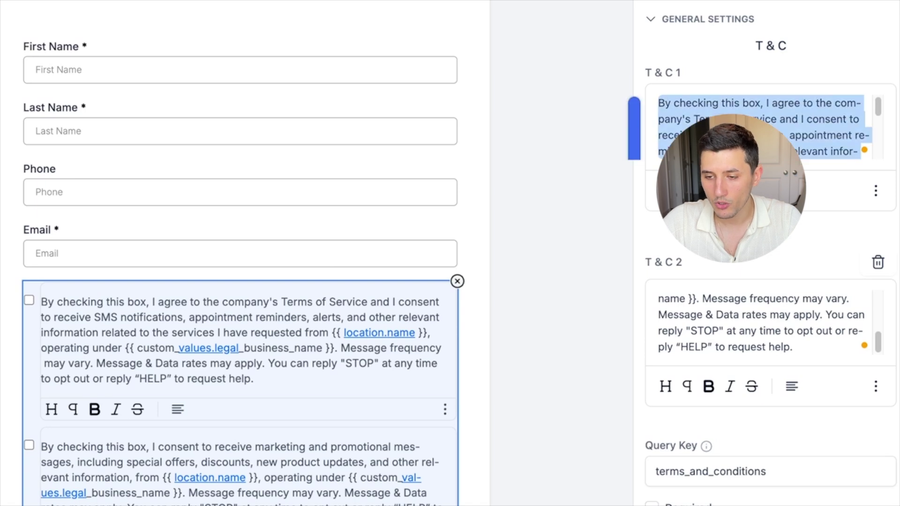
click(876, 191)
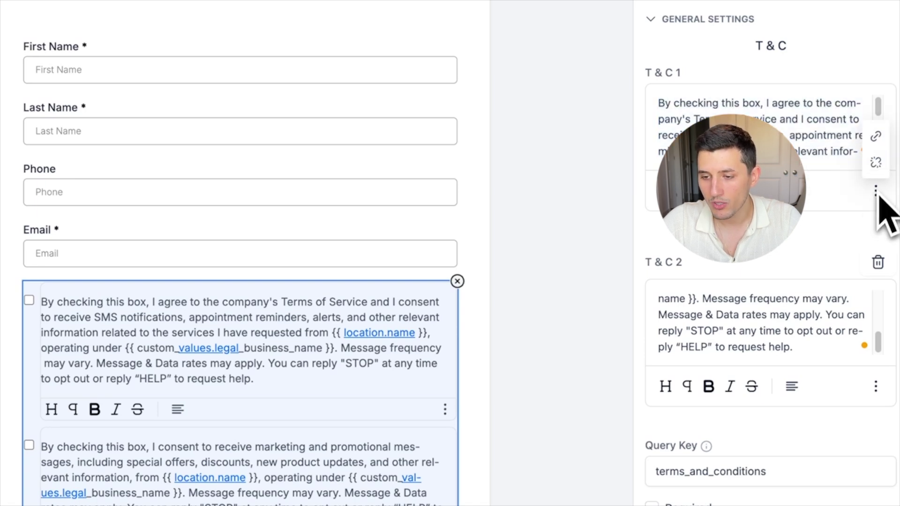
click(876, 163)
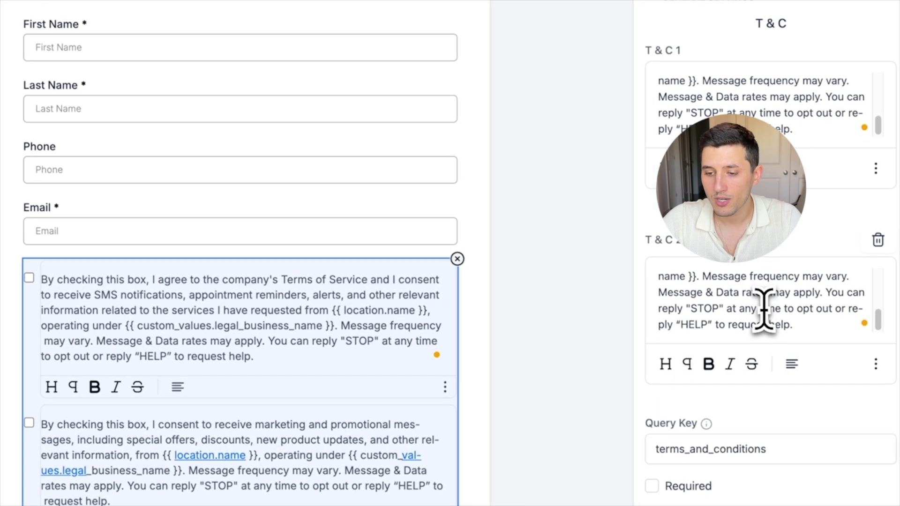
Step: Strip T&C 2's links so location.name and legal_business_name read as plain text
triple_click(785, 298)
click(876, 364)
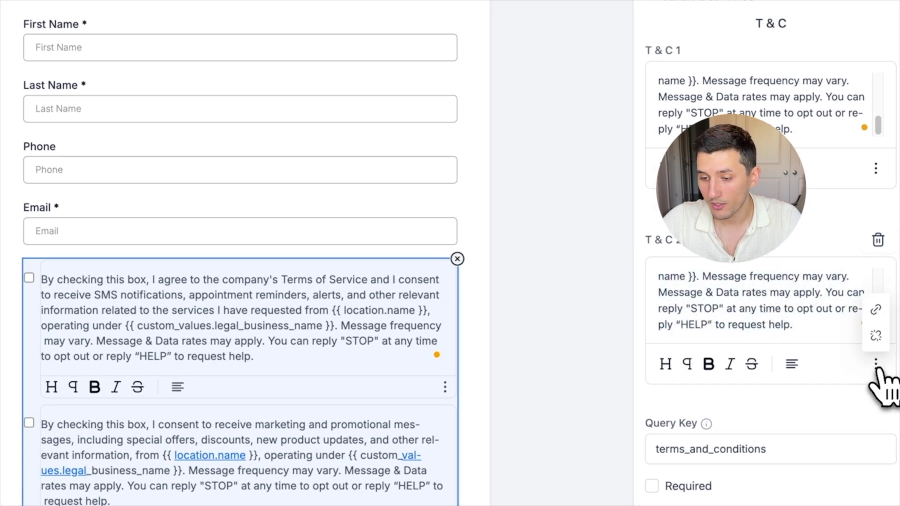
click(875, 335)
click(820, 255)
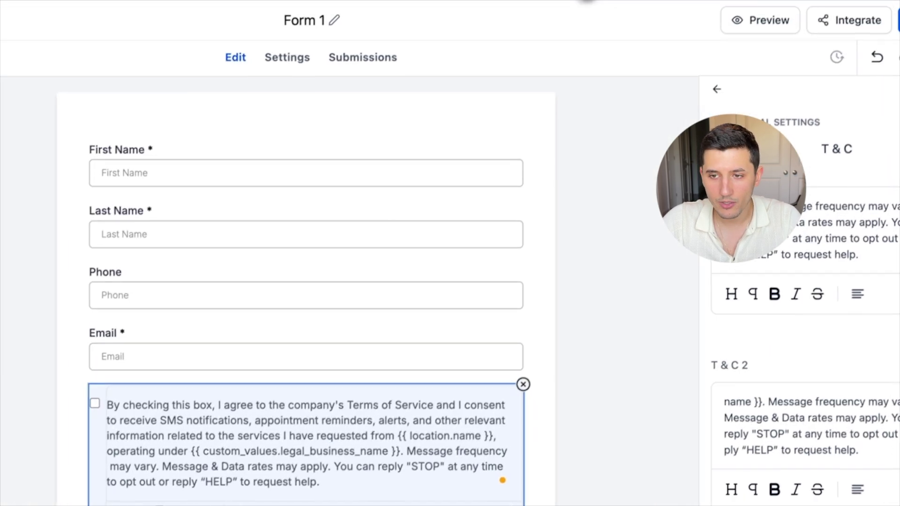
click(754, 2)
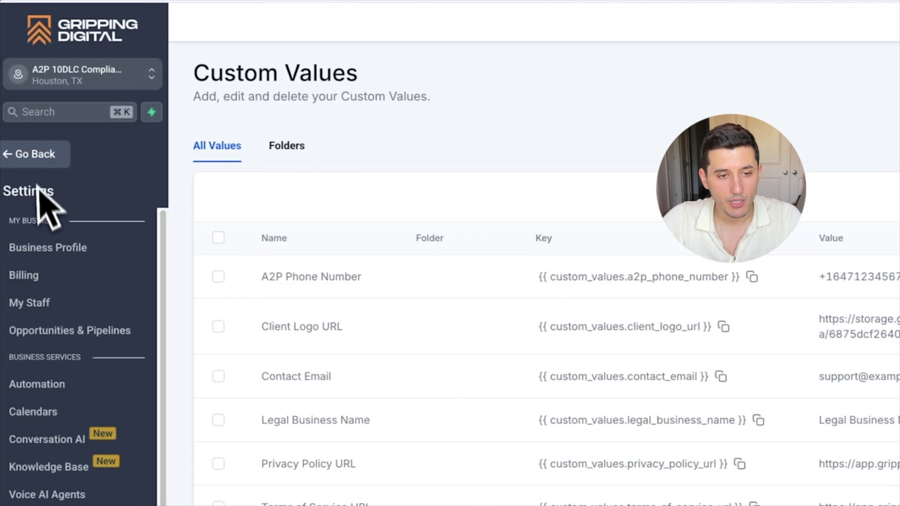
click(49, 249)
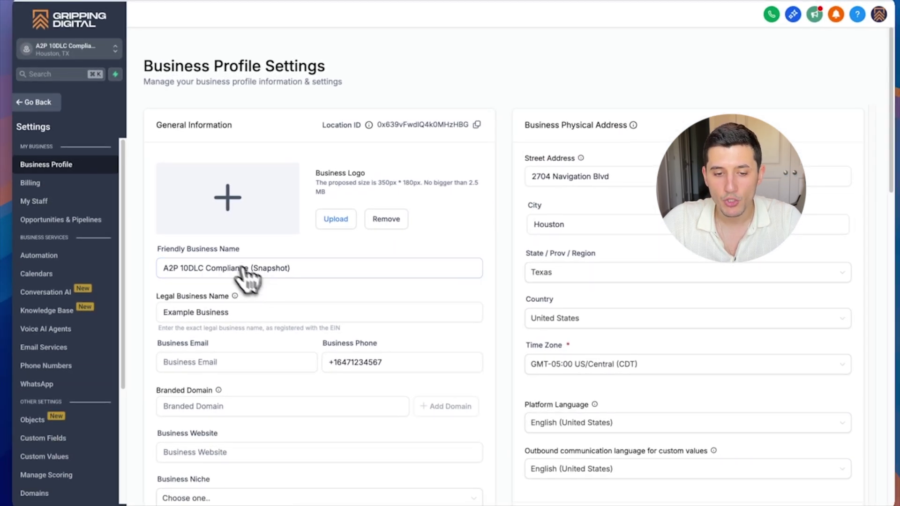
click(242, 269)
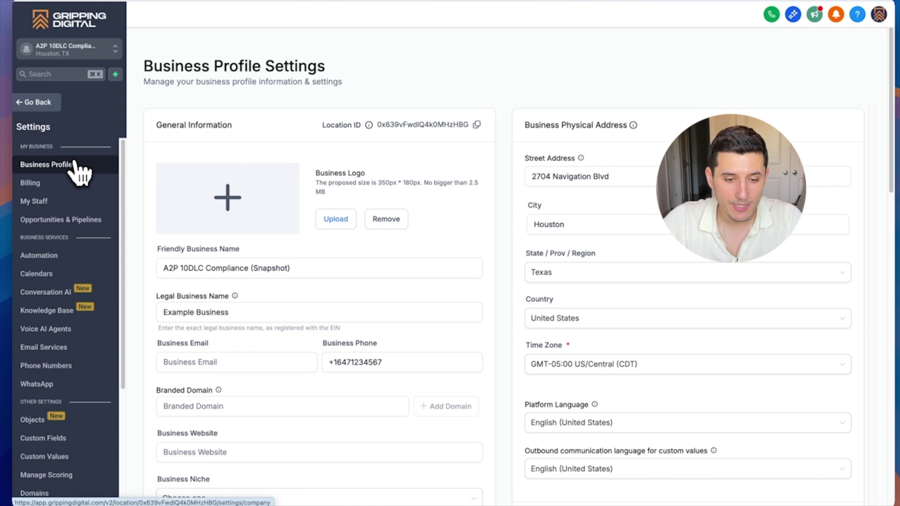
click(65, 458)
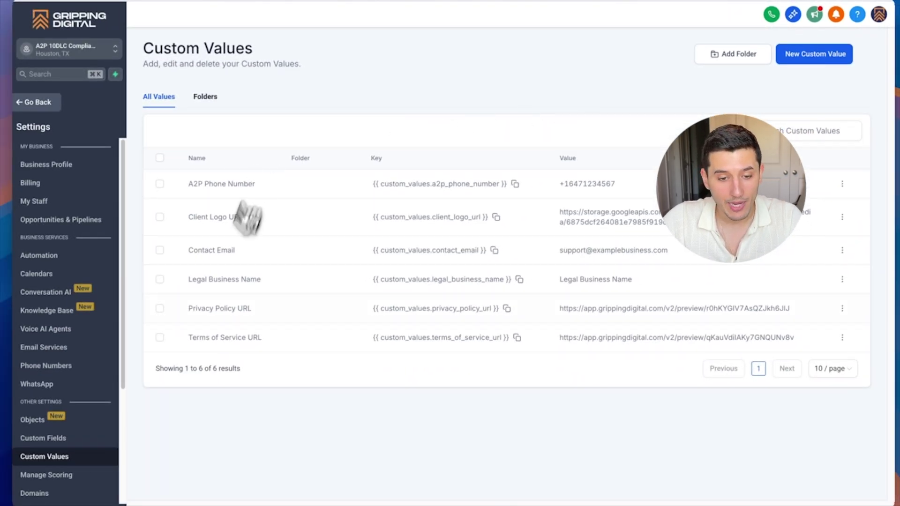
drag(192, 280, 280, 275)
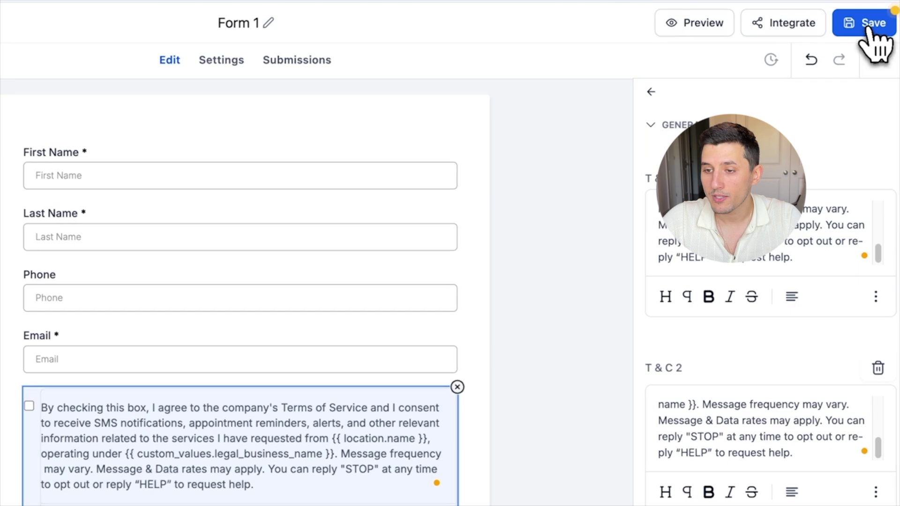
Step: Save Form 1 and highlight 'Friendly' and the legal business name in the consent text
click(868, 28)
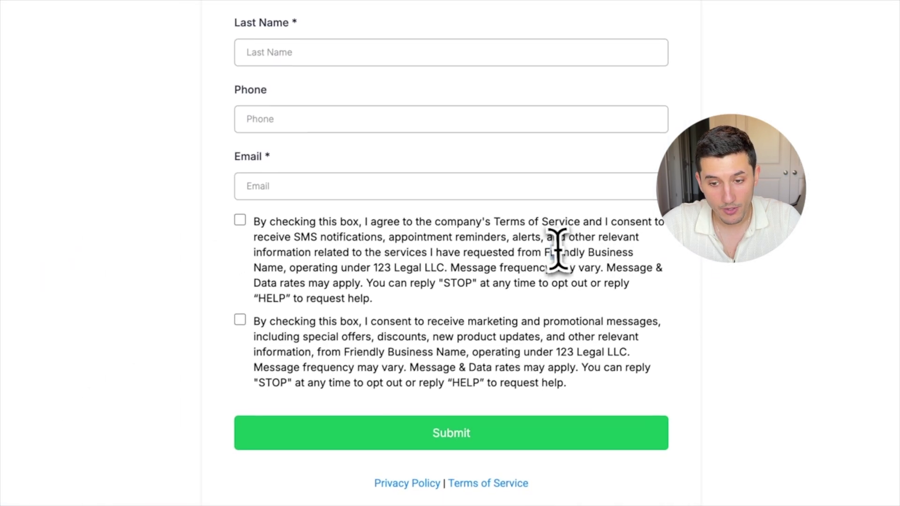
double_click(558, 252)
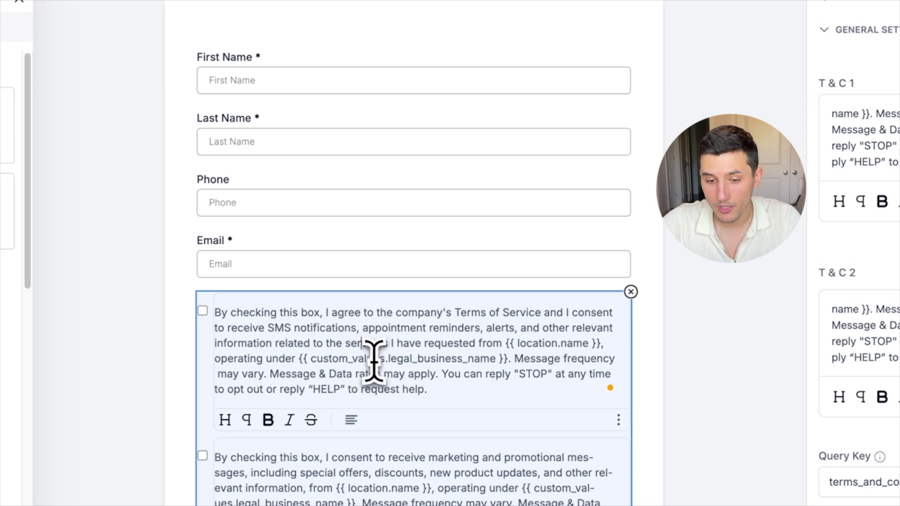
drag(375, 361, 462, 362)
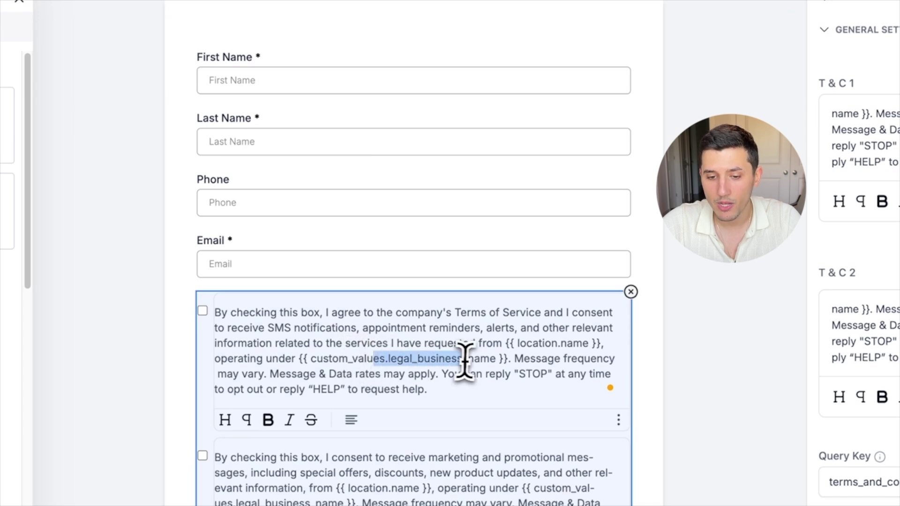
click(478, 342)
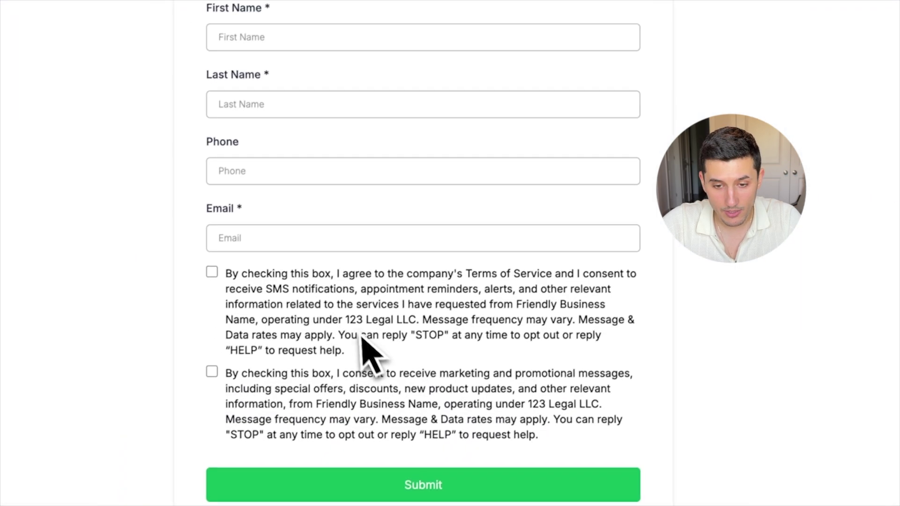
drag(350, 319, 391, 319)
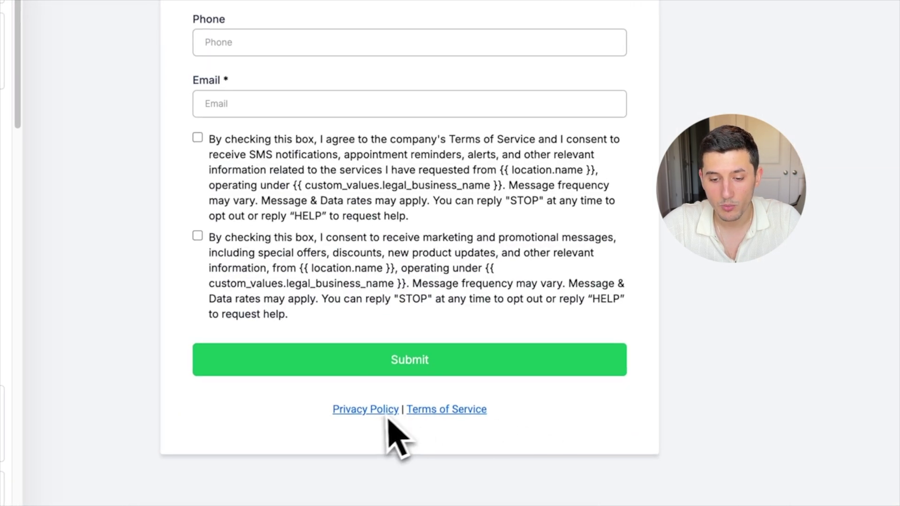
Step: Test the Privacy Policy link, then select the footer link's example.com address to replace it
click(384, 411)
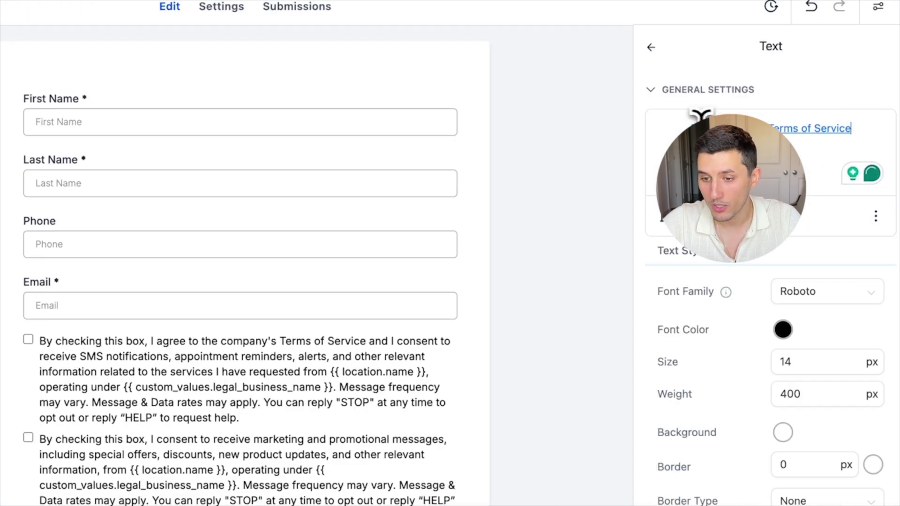
click(876, 216)
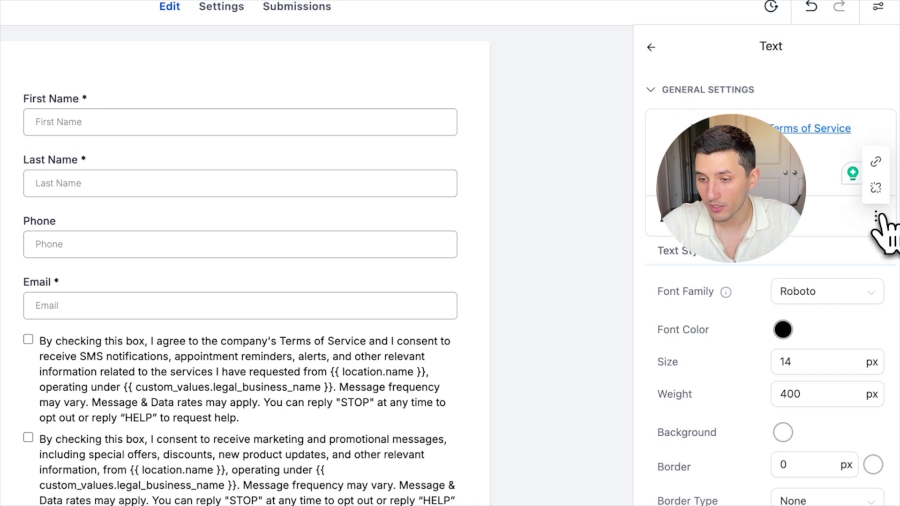
click(876, 162)
triple_click(218, 341)
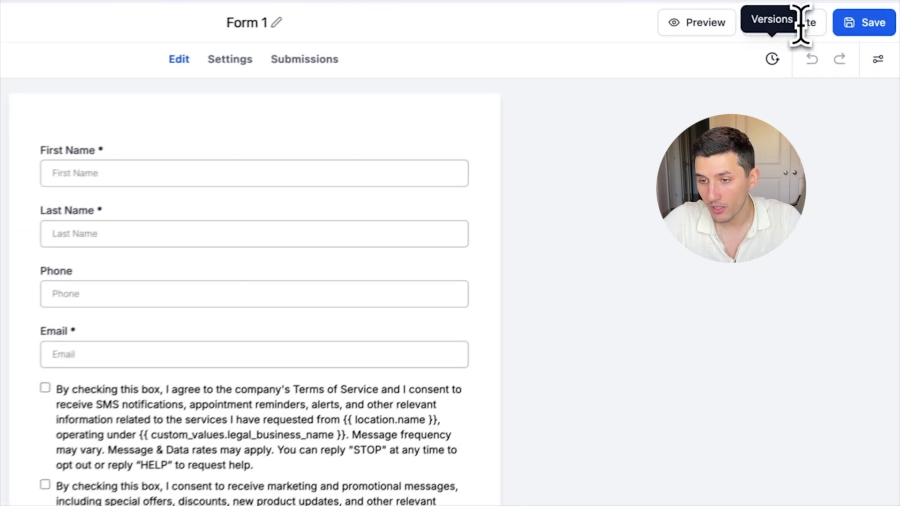
Step: Copy Form 1's inline embed code and paste it into the body of a new Gmail message
click(828, 15)
mouse_move(527, 231)
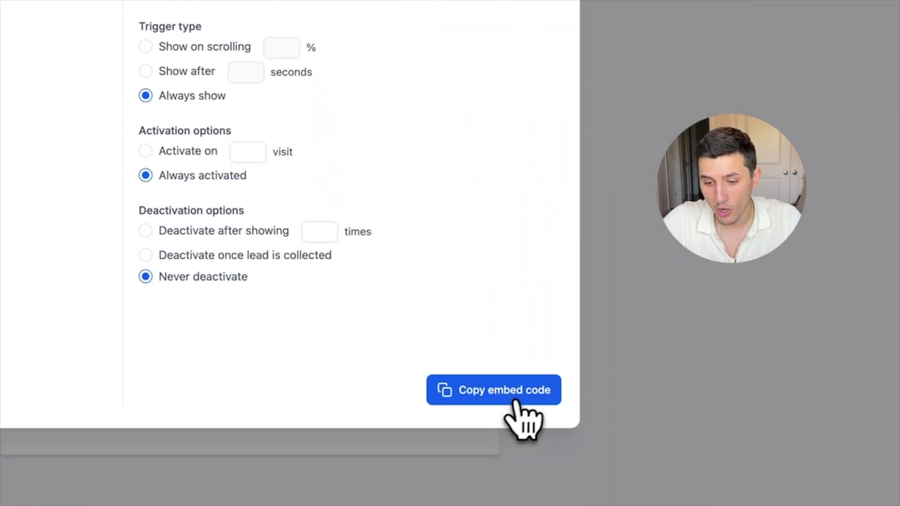
click(528, 413)
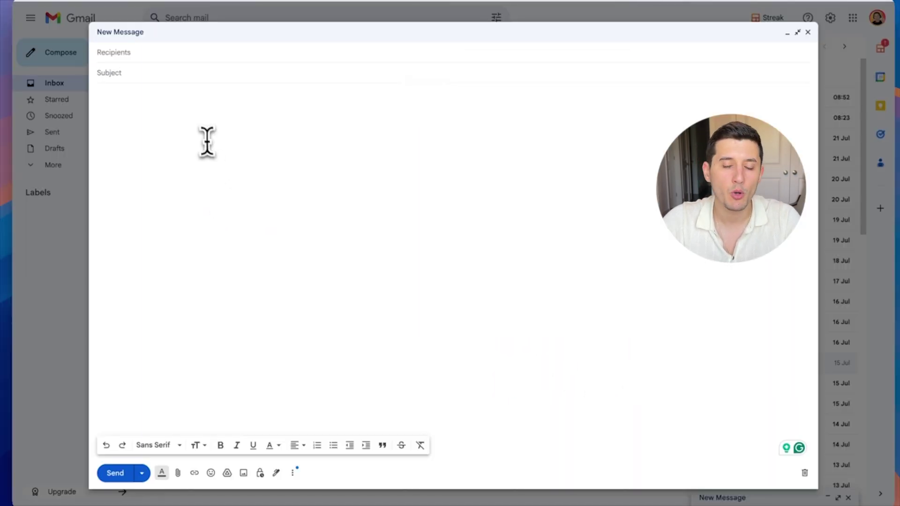
click(207, 141)
key(ctrl+v)
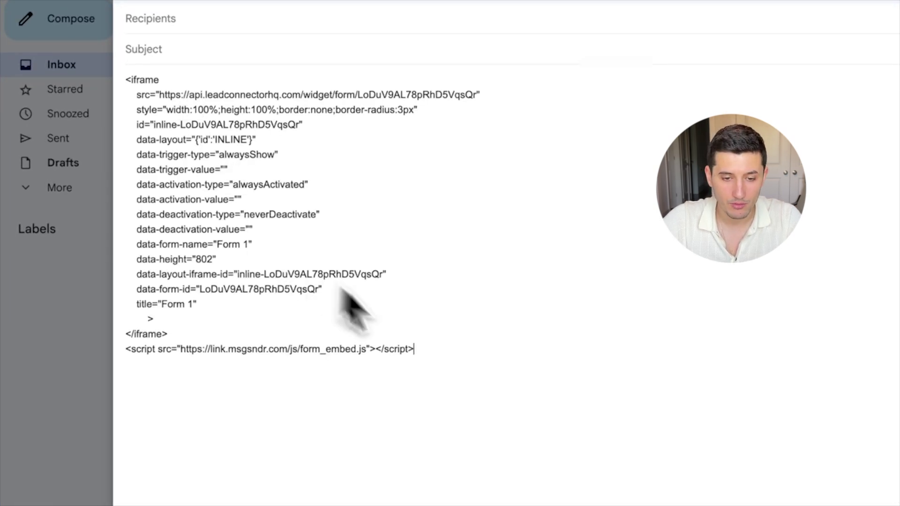
Step: Select and review the pasted iframe and script embed code in the Gmail draft
drag(452, 382, 125, 80)
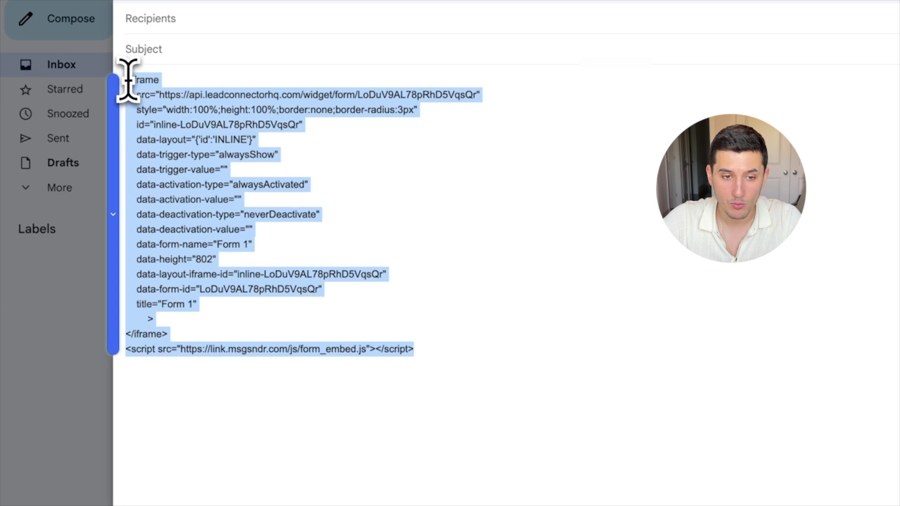
click(274, 169)
click(314, 246)
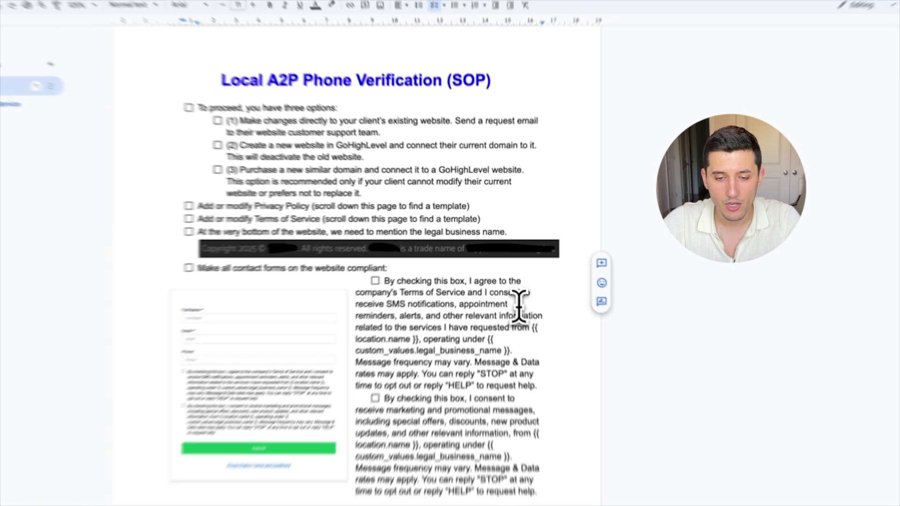
Step: Review the SOP's Messaging Use Case campaign description and sample messages
scroll(515, 293, down, 10)
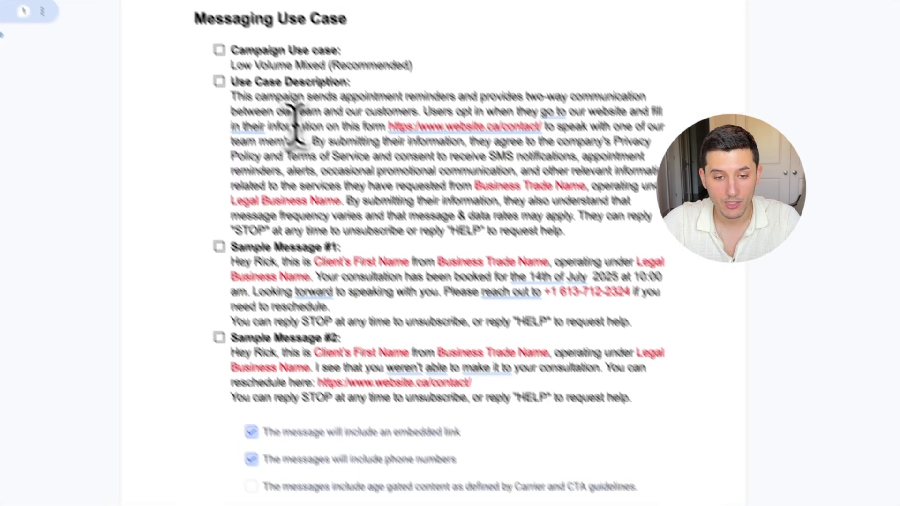
drag(231, 50, 481, 398)
mouse_move(485, 292)
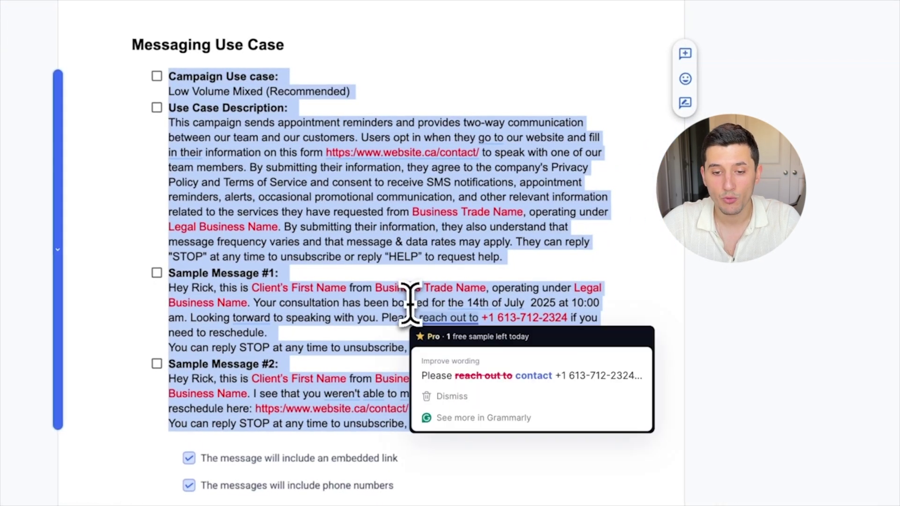
click(410, 303)
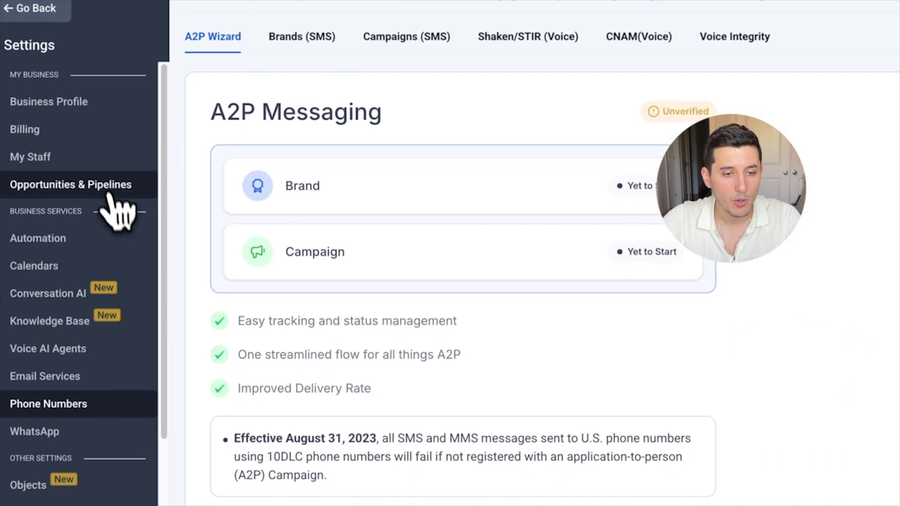
Step: Open Business Profile settings and look through General, Business Information and Authorized Representative sections
click(60, 107)
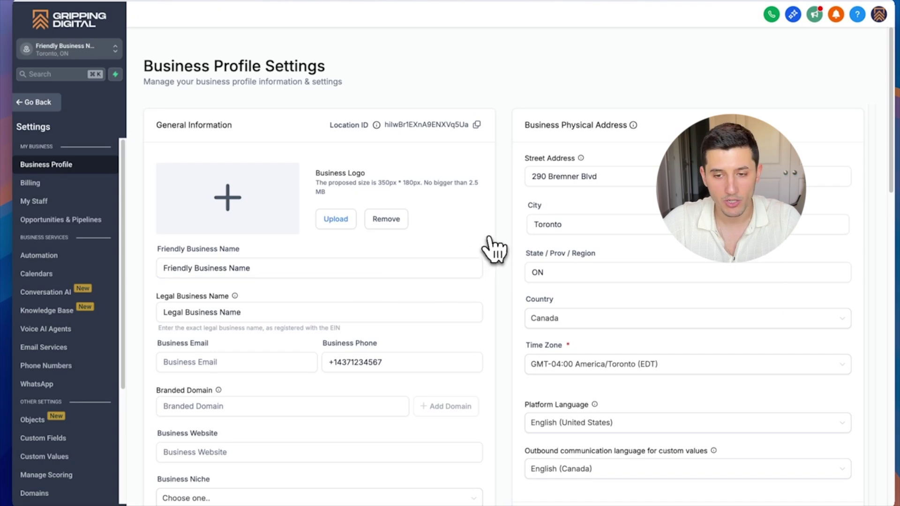
scroll(493, 248, down, 2)
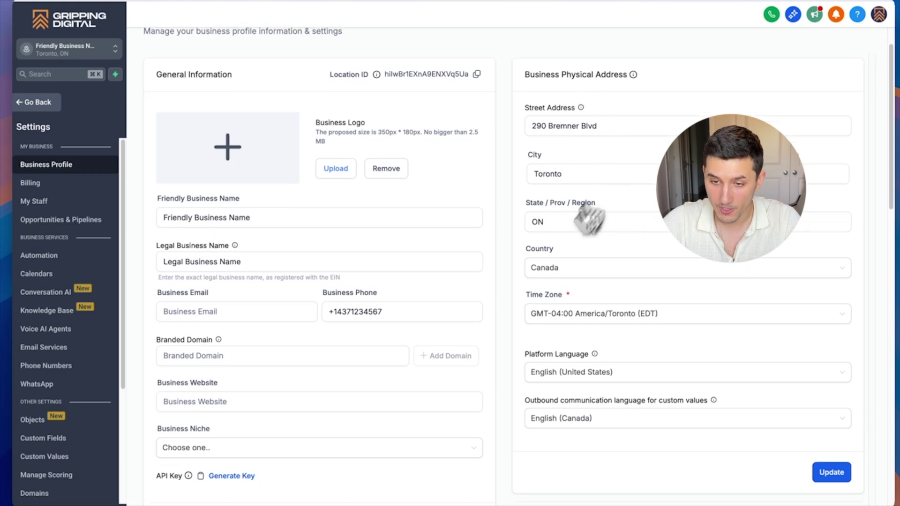
scroll(592, 235, down, 10)
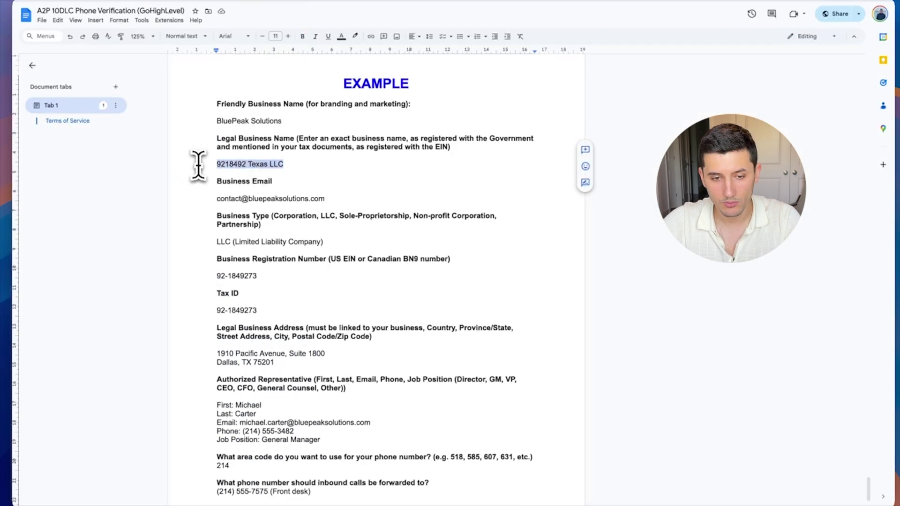
Step: Copy BluePeak Solutions' business email from the reference doc and review the Business Profile fields
triple_click(216, 199)
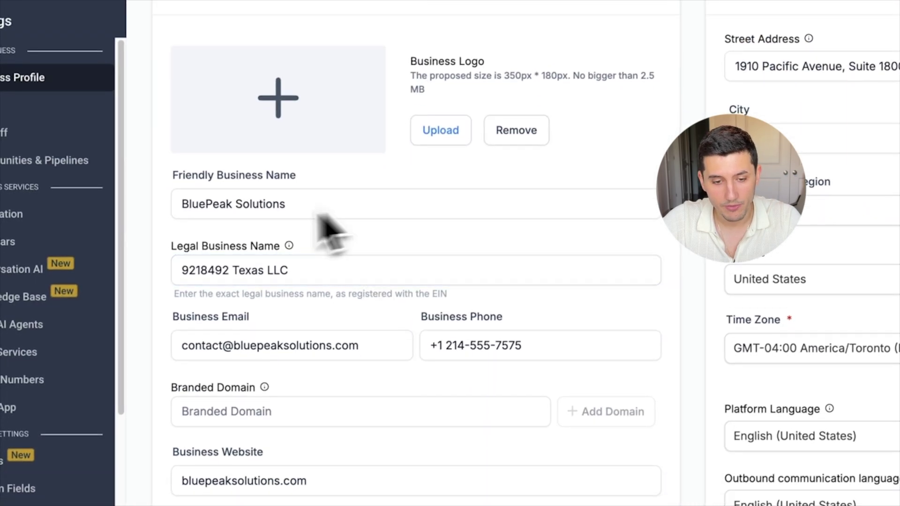
scroll(303, 291, down, 5)
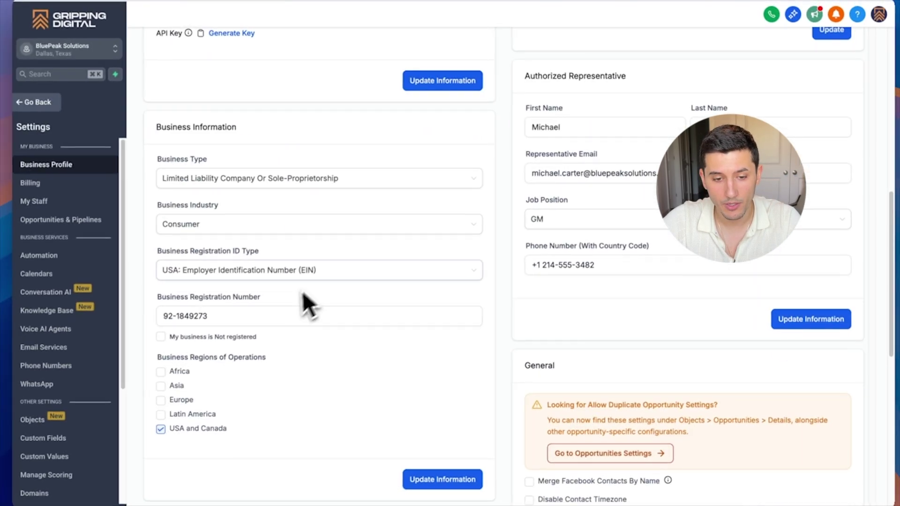
scroll(390, 362, up, 1)
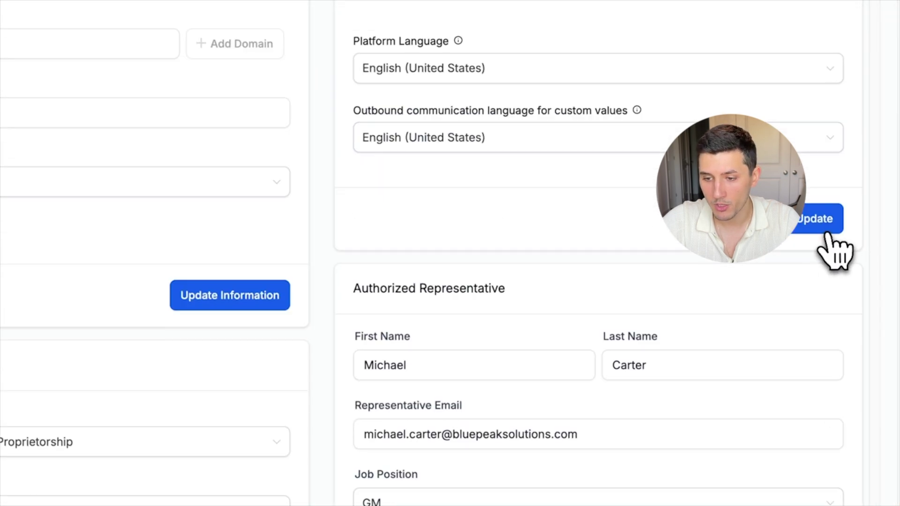
scroll(488, 245, down, 5)
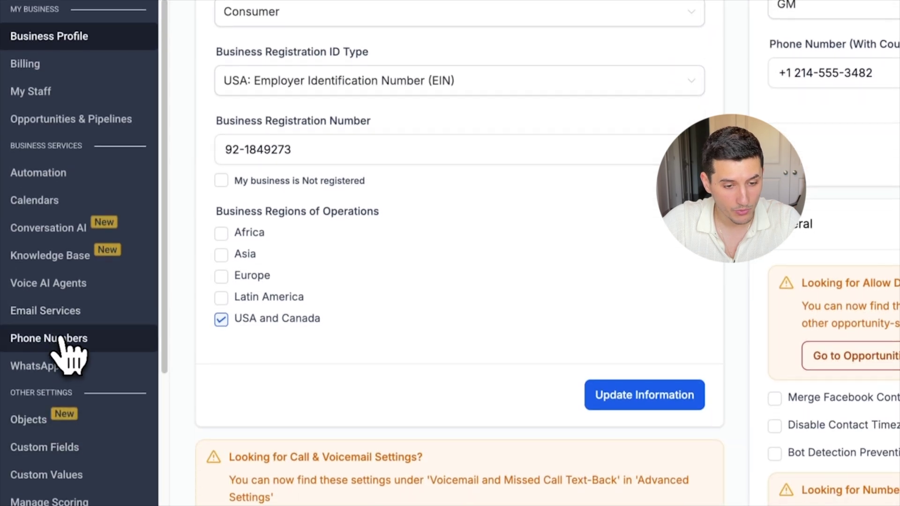
Step: Go to Phone Numbers > Trust Center and start the A2P registration form
click(61, 341)
click(516, 35)
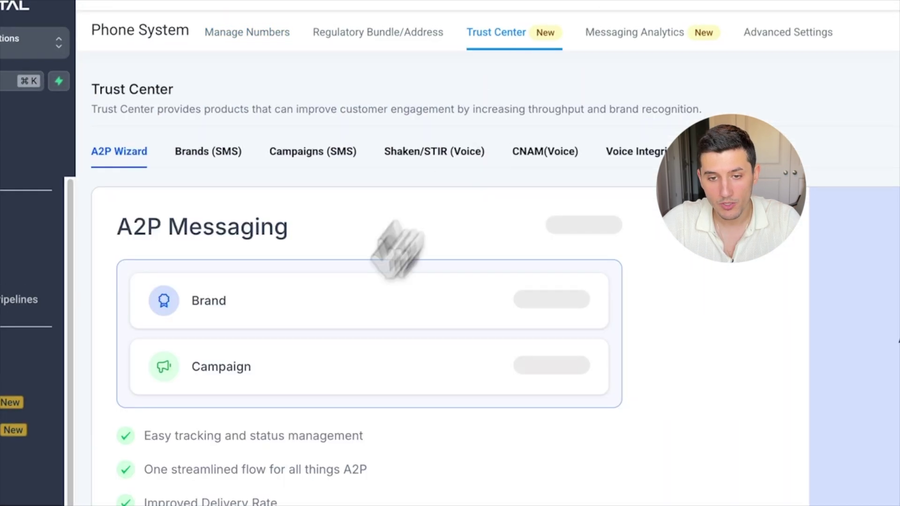
scroll(398, 248, down, 7)
click(229, 445)
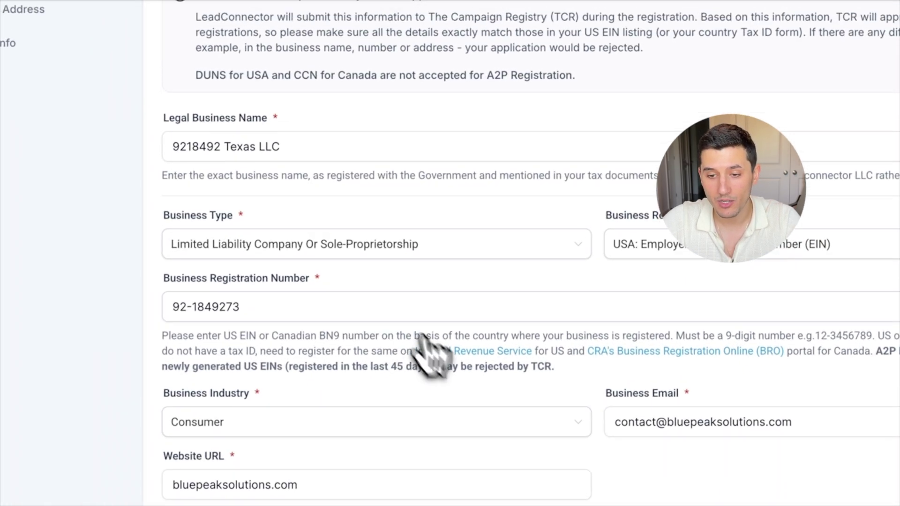
Step: Check the Business Details and Business Address steps and advance to Contact Info
click(303, 181)
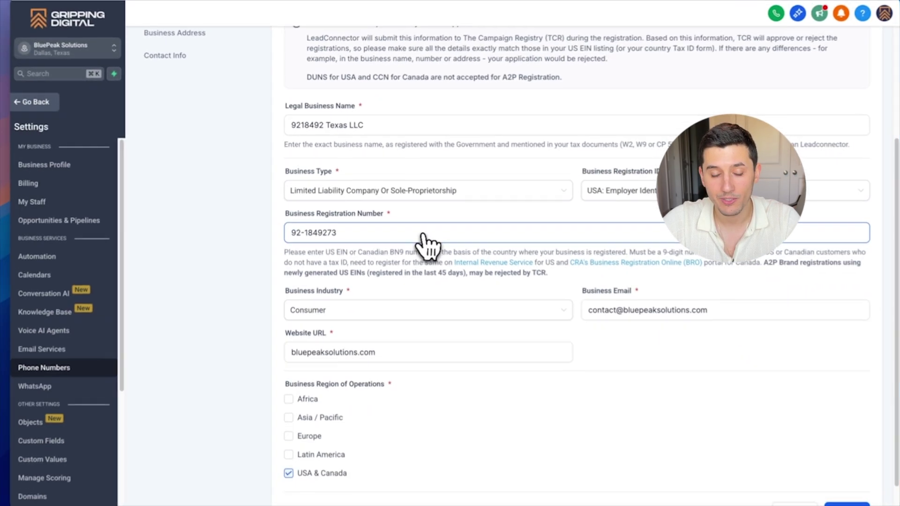
click(463, 295)
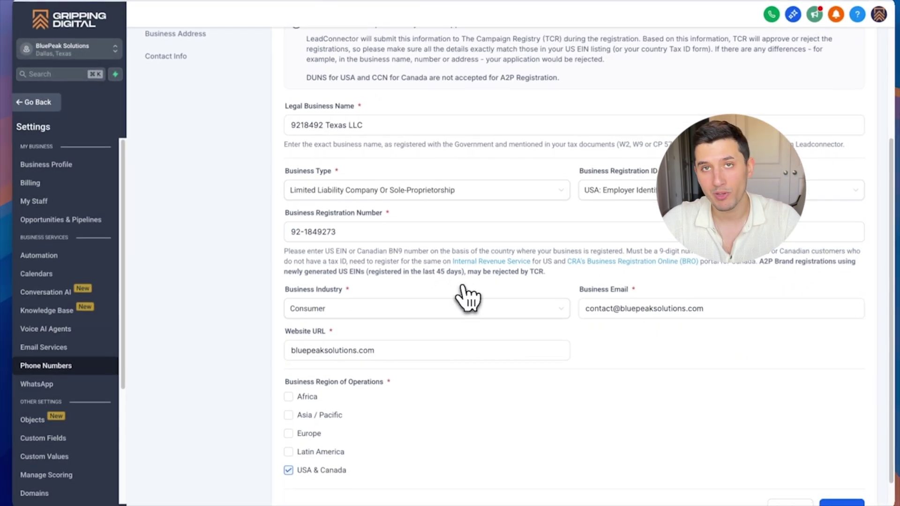
scroll(152, 240, up, 1)
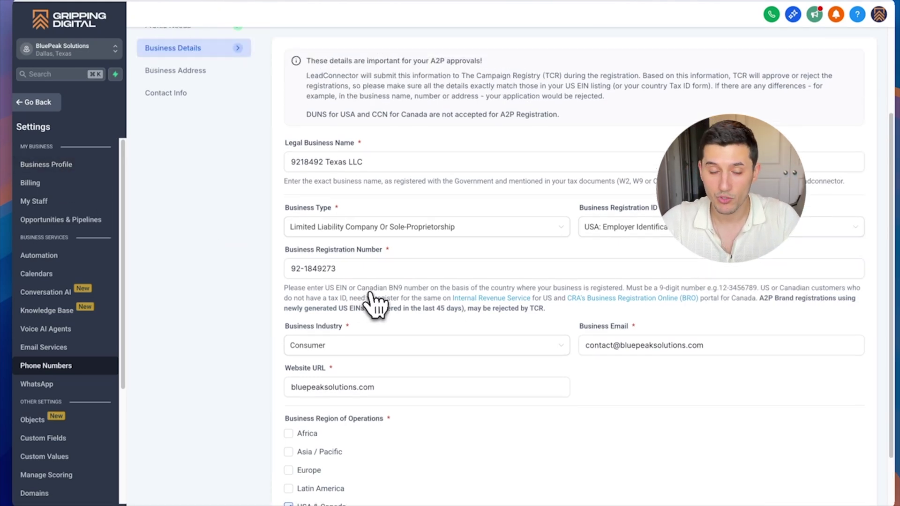
scroll(727, 372, down, 2)
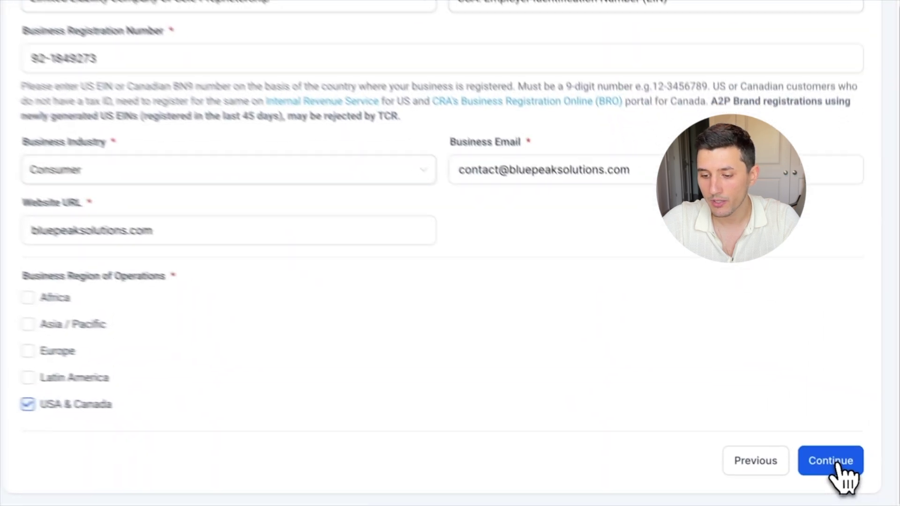
click(839, 476)
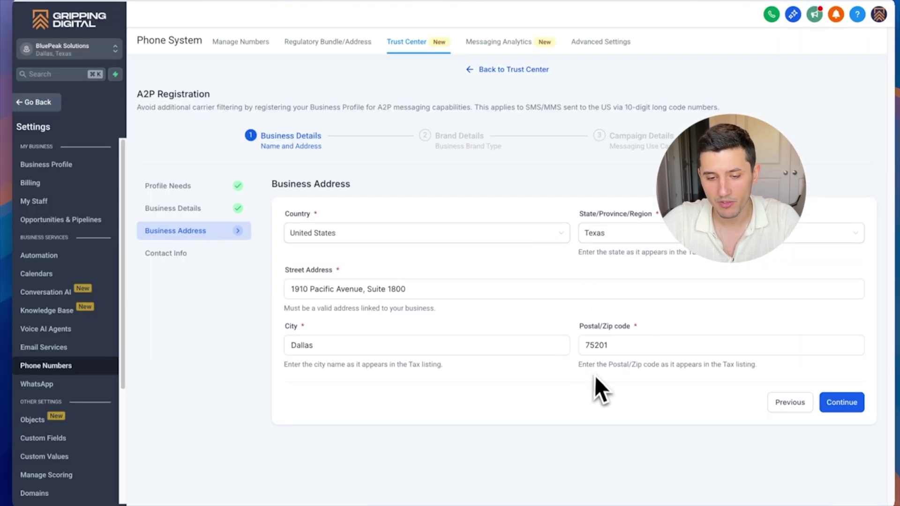
click(480, 66)
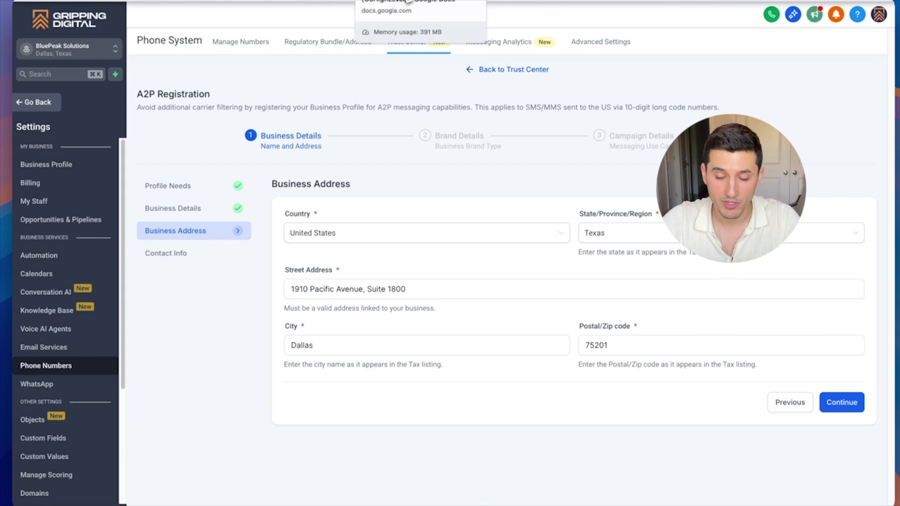
click(842, 402)
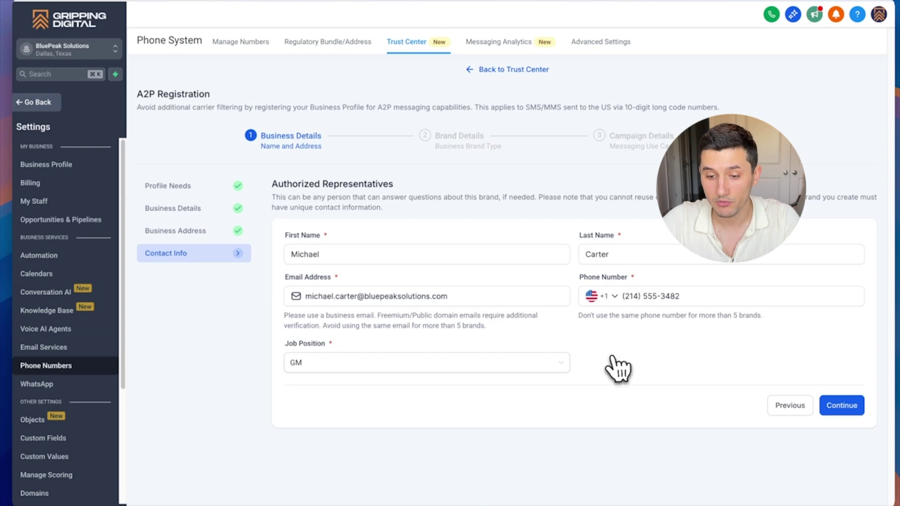
Step: Check the registration number in the reference doc, then return to the representative form
click(450, 2)
double_click(376, 329)
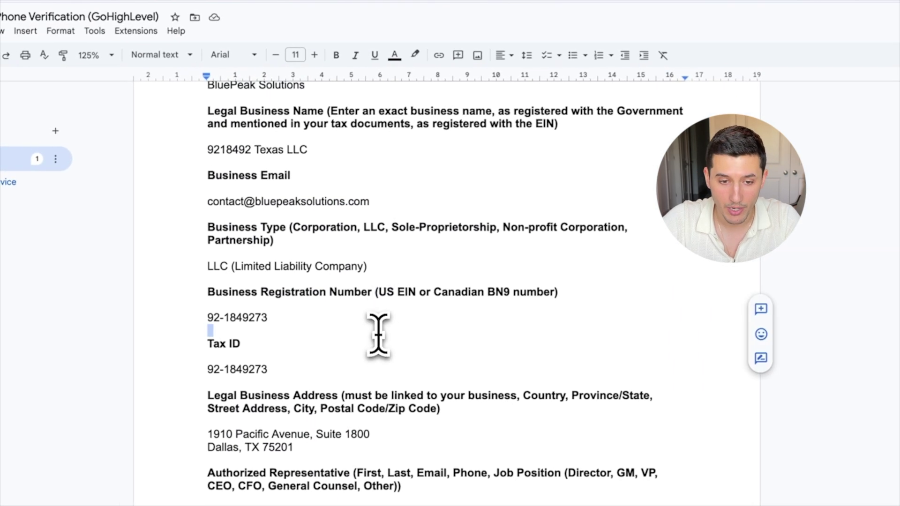
scroll(399, 295, up, 1)
click(529, 1)
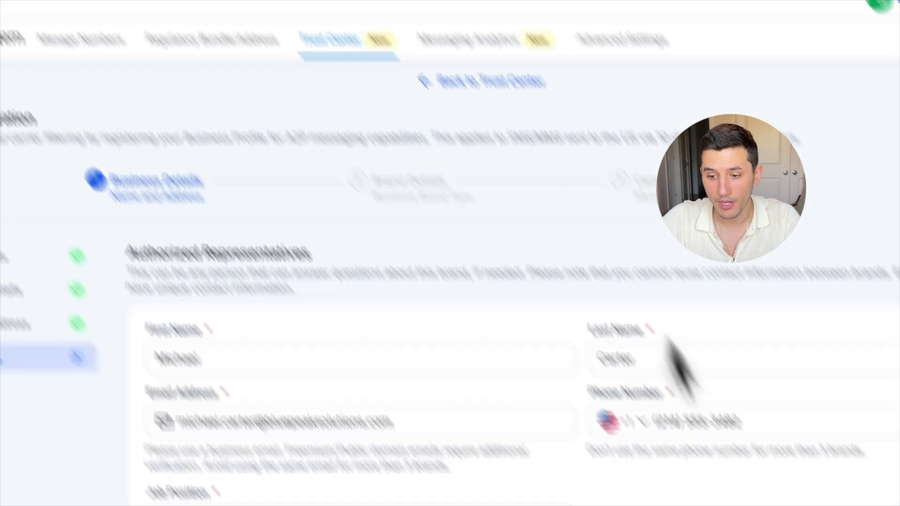
Step: Submit the contact details and review the email verification notice
click(842, 362)
drag(282, 238, 550, 249)
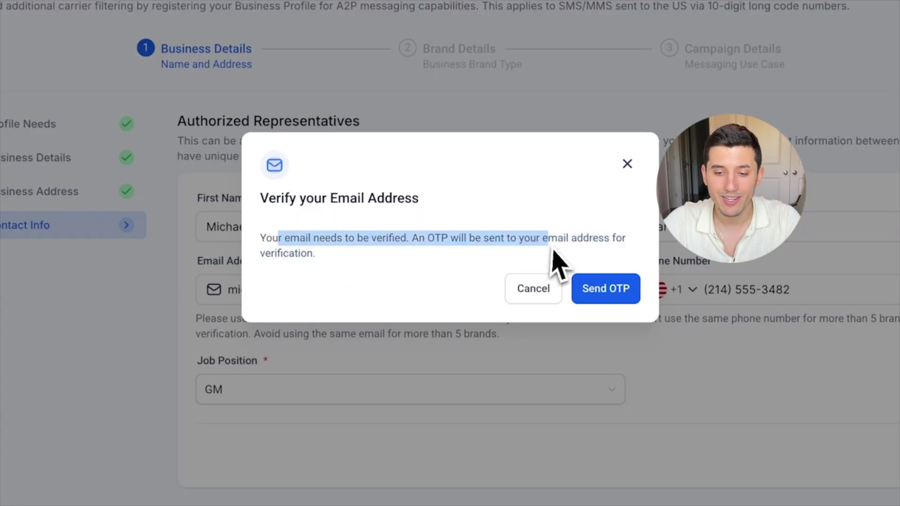
click(502, 256)
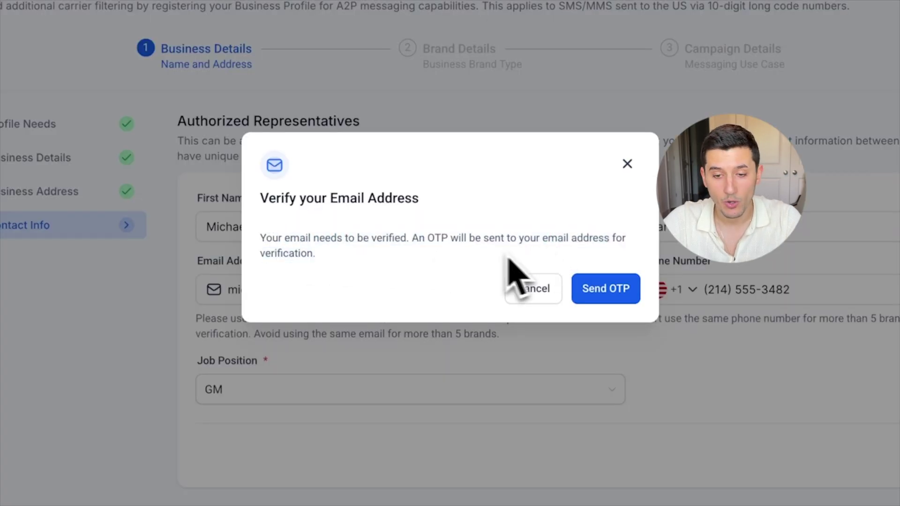
Step: Dismiss the email prompt, accept the $23.95 Low Volume Standard fee, and continue
click(628, 164)
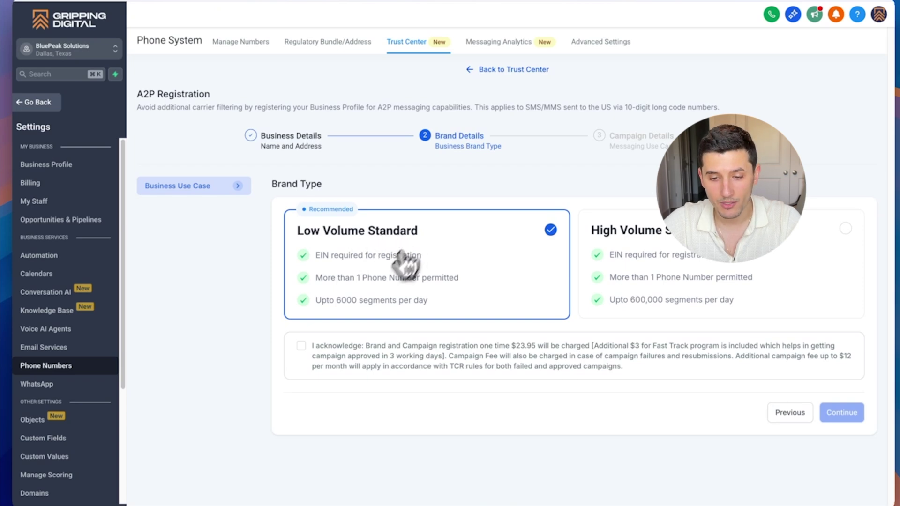
click(301, 346)
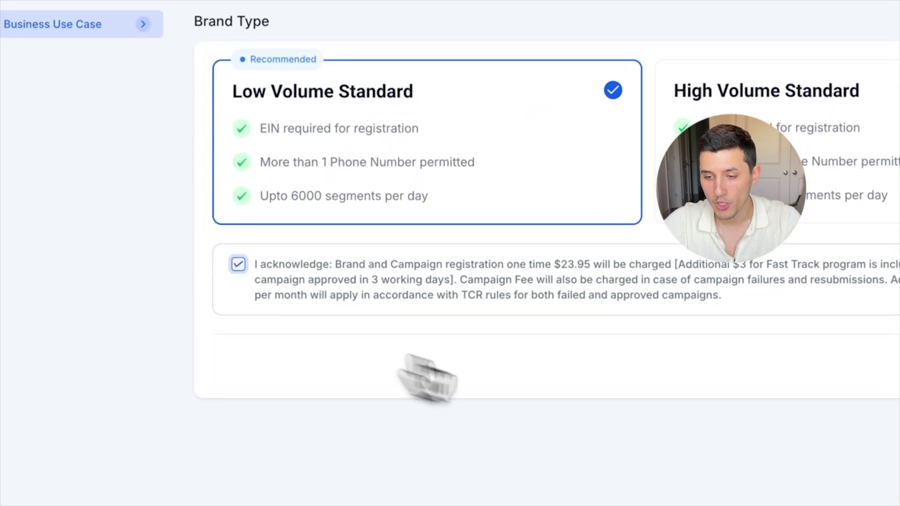
click(797, 441)
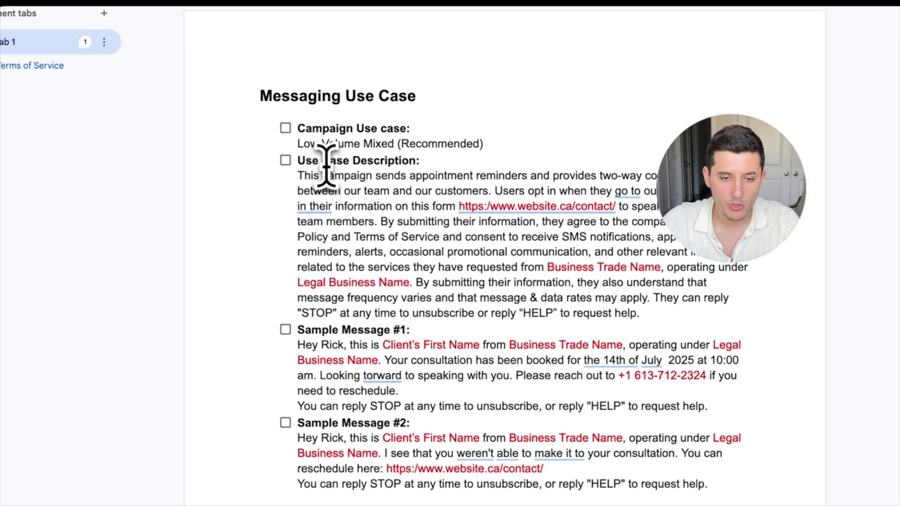
Step: Copy the SOP's use case description and sample messages into Campaign Details
drag(330, 160, 368, 190)
click(336, 342)
drag(331, 330, 396, 330)
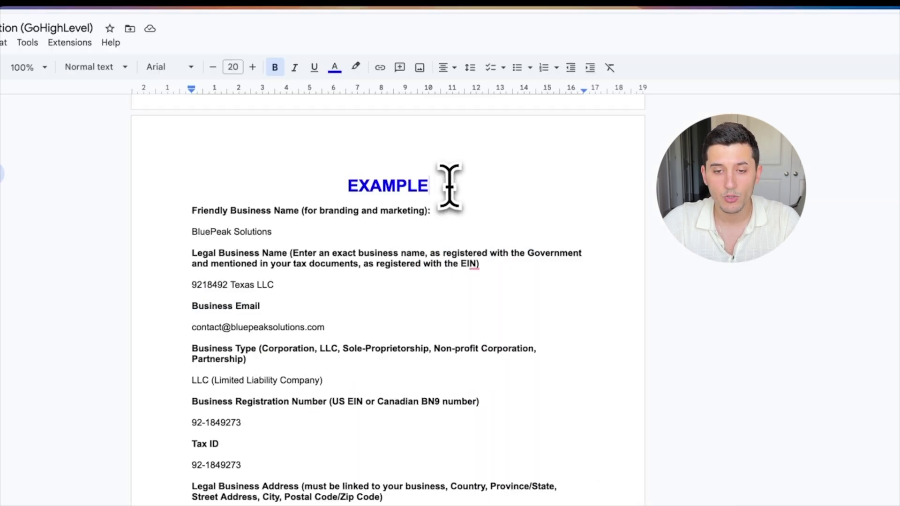
click(450, 185)
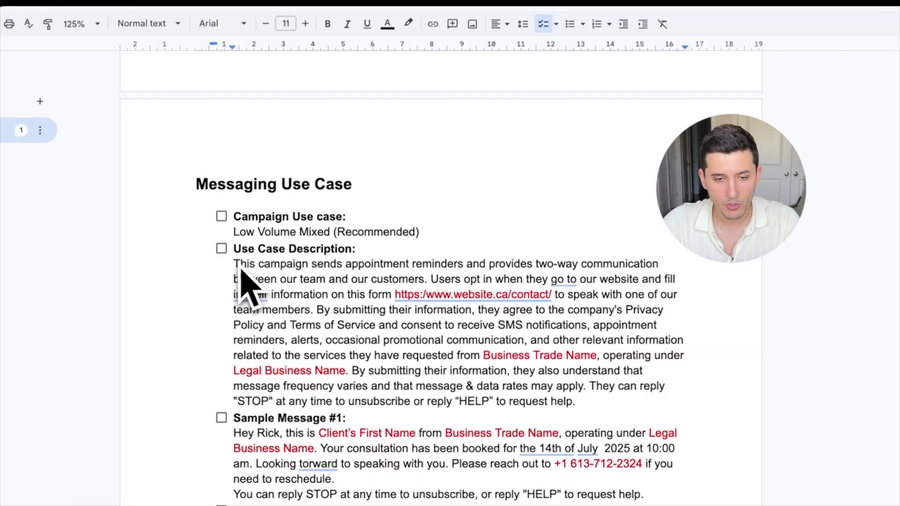
drag(237, 267, 586, 398)
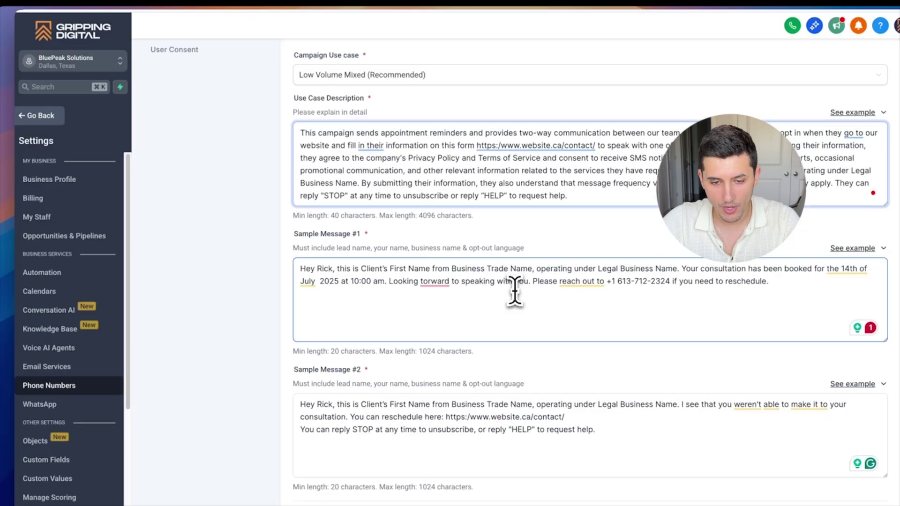
scroll(515, 291, down, 5)
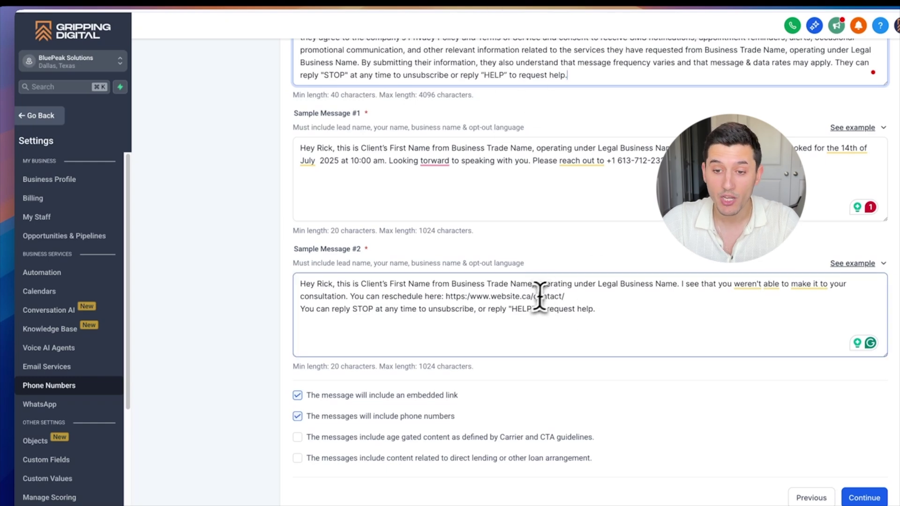
click(605, 314)
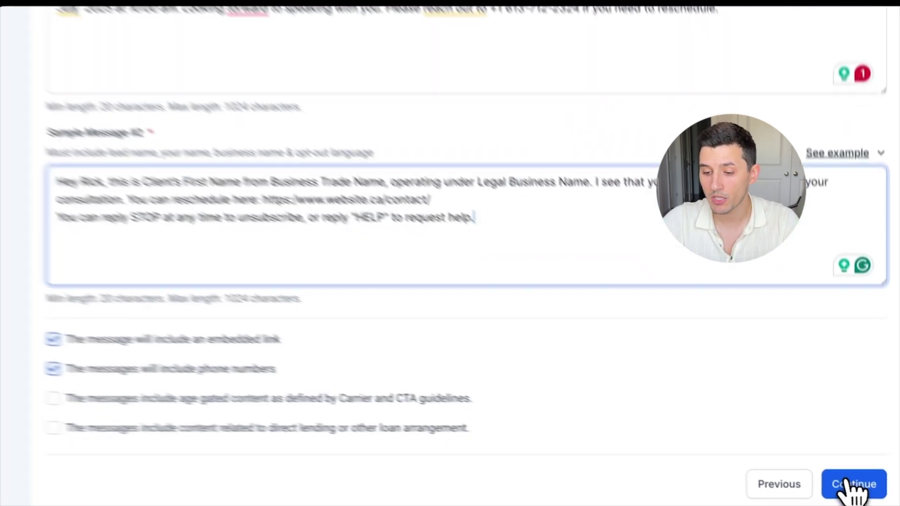
Step: Fill User Consent with the SOP's opt-in description and opt-in message, then return to Campaign Details
click(864, 498)
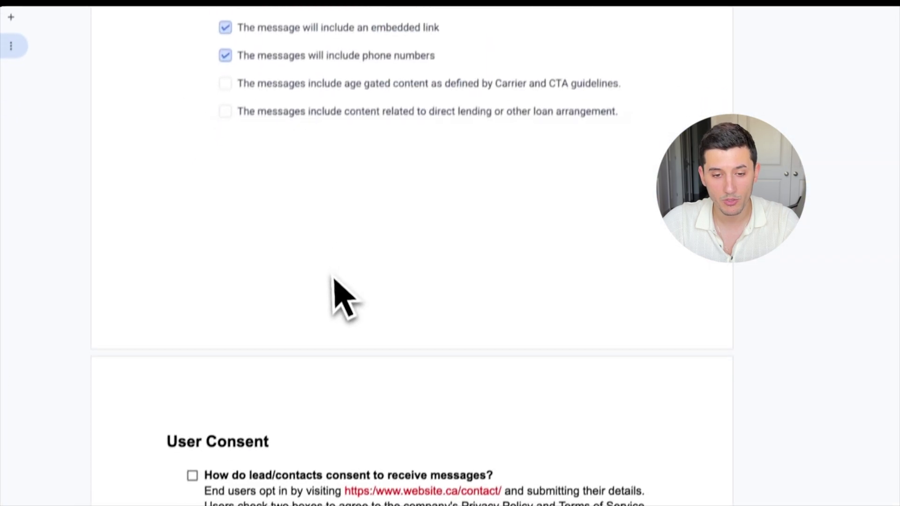
scroll(341, 296, down, 5)
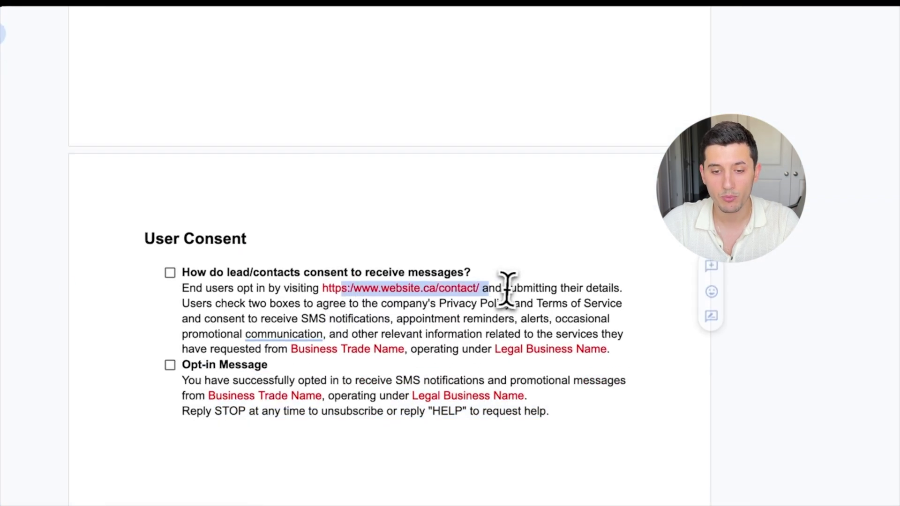
click(451, 312)
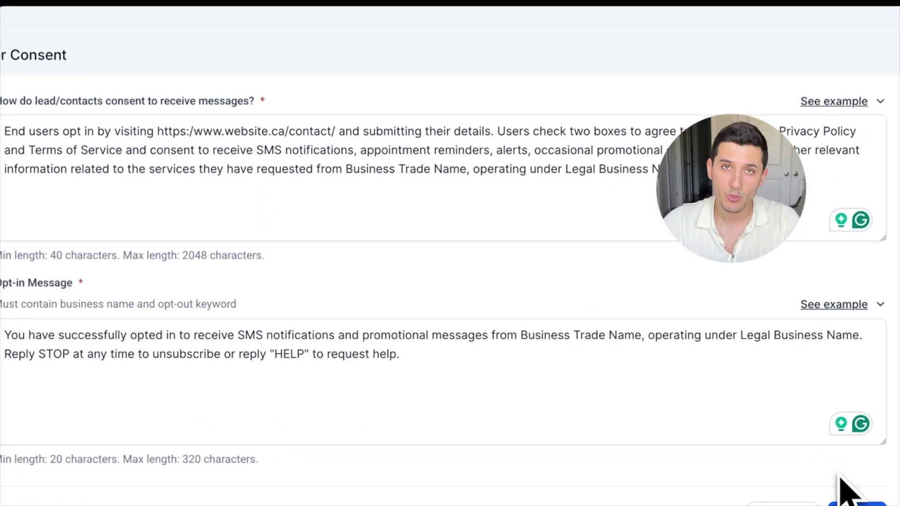
scroll(598, 490, down, 1)
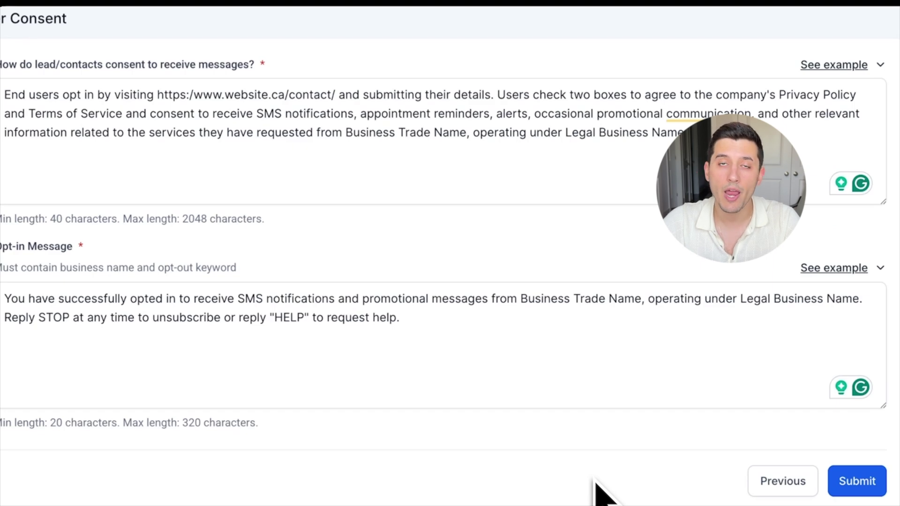
click(771, 488)
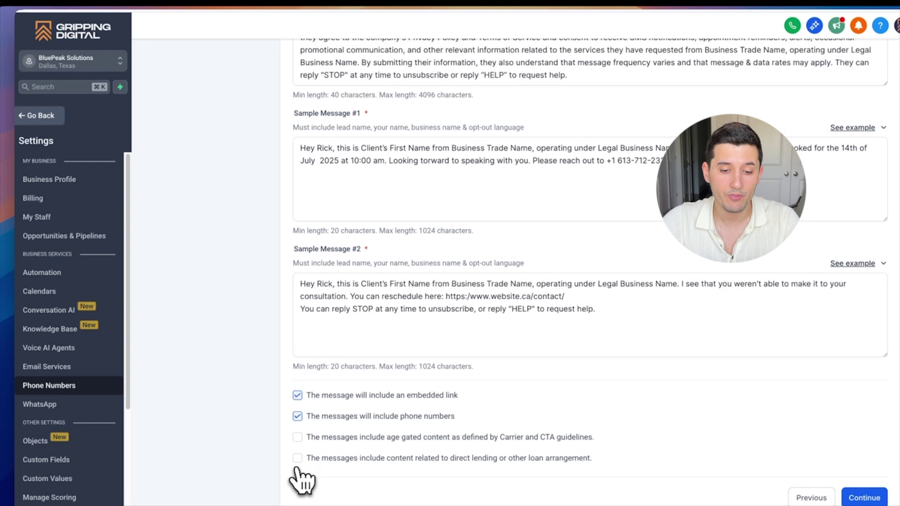
Step: Tick the direct lending / loan checkbox, then highlight the guide's loan SOP title in Google Docs
click(299, 459)
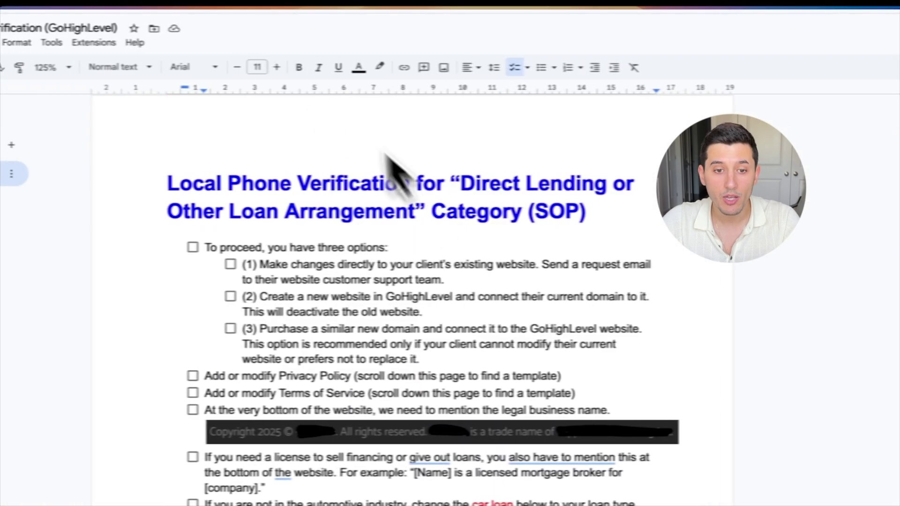
triple_click(255, 190)
click(458, 225)
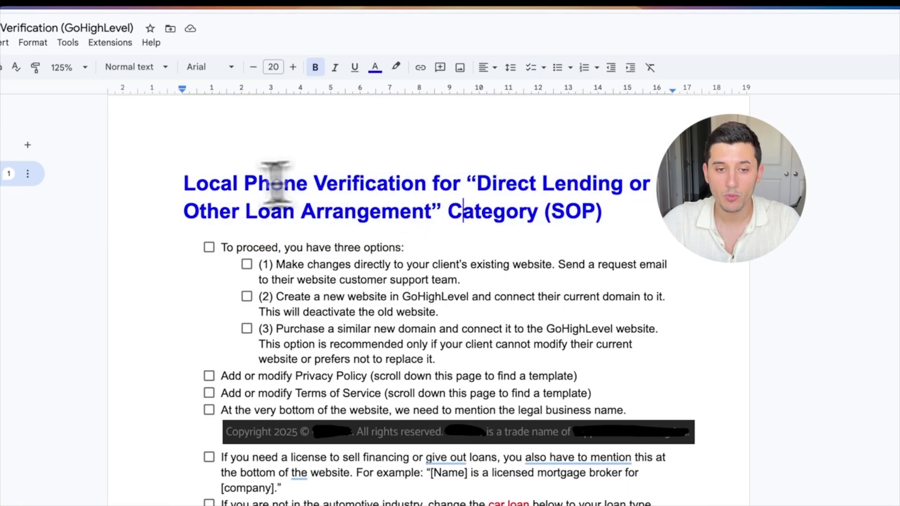
drag(253, 197, 585, 215)
click(656, 231)
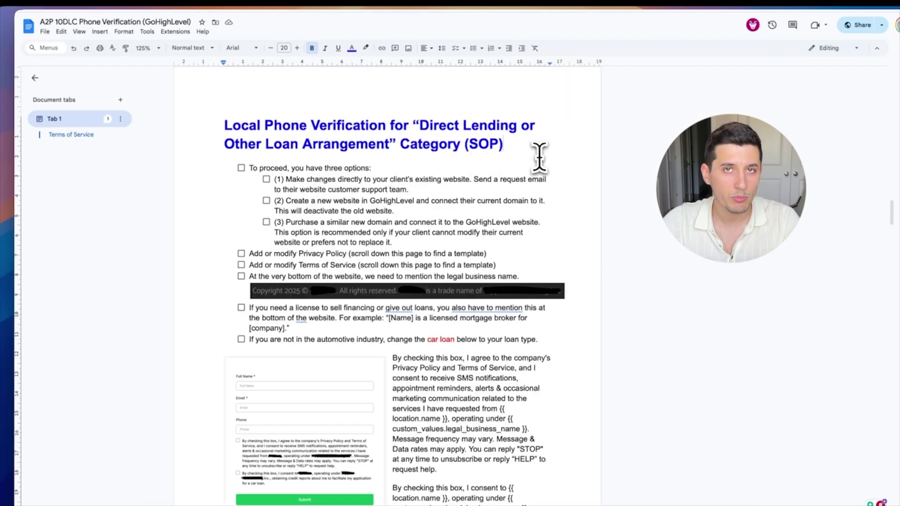
Step: Scroll the Direct Lending SOP and highlight the loan-specific use case description
scroll(539, 159, down, 3)
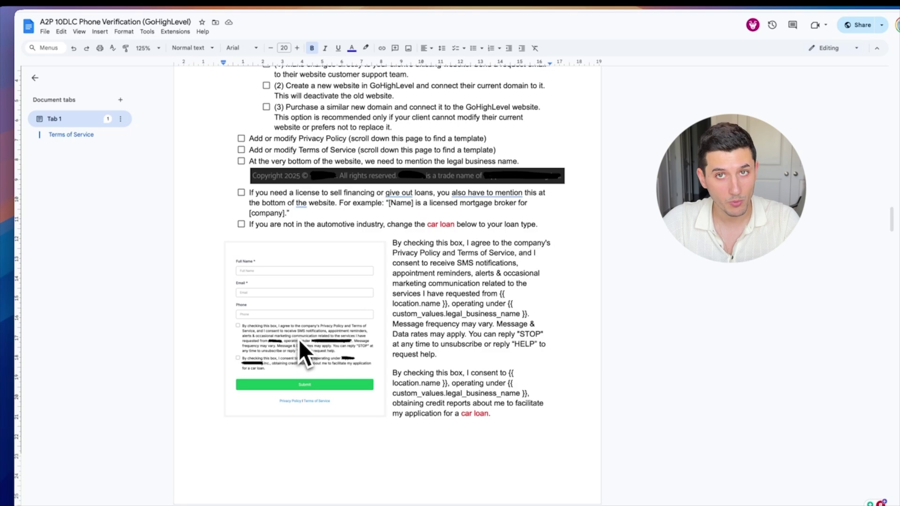
scroll(435, 244, down, 10)
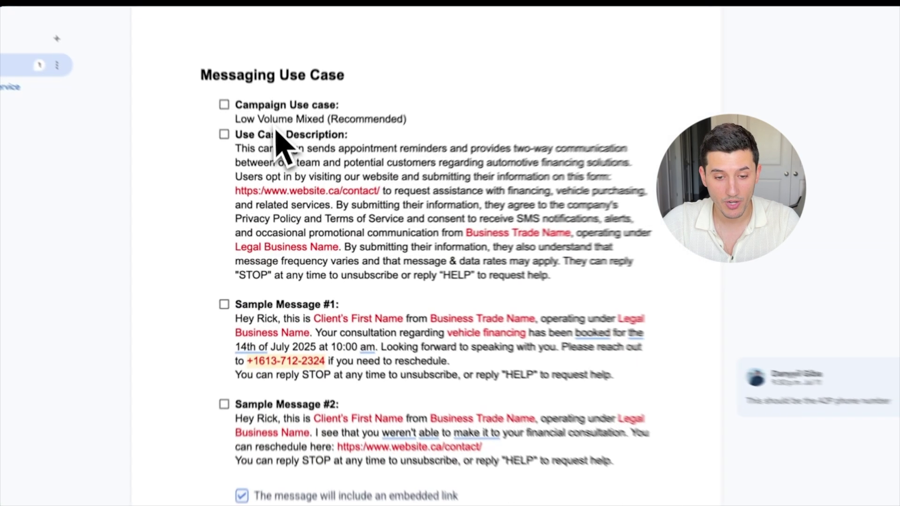
drag(293, 158, 493, 374)
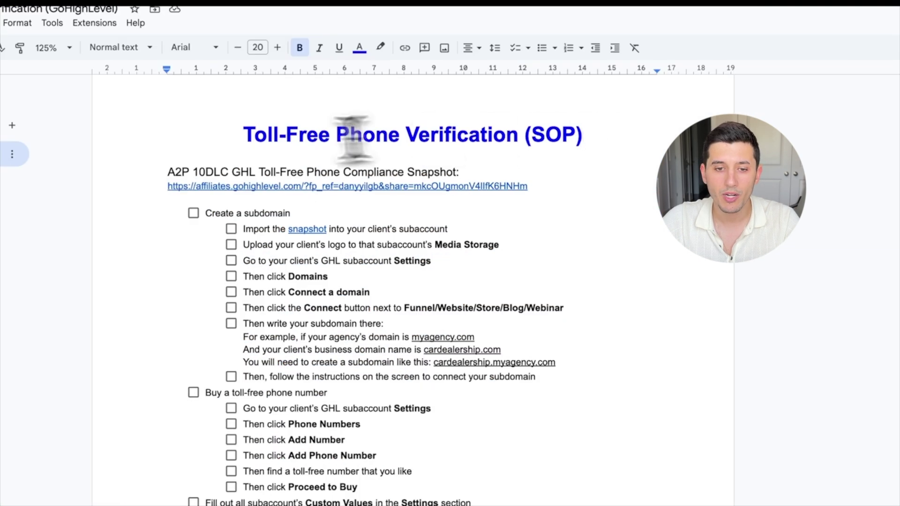
drag(282, 107, 532, 110)
drag(628, 141, 583, 141)
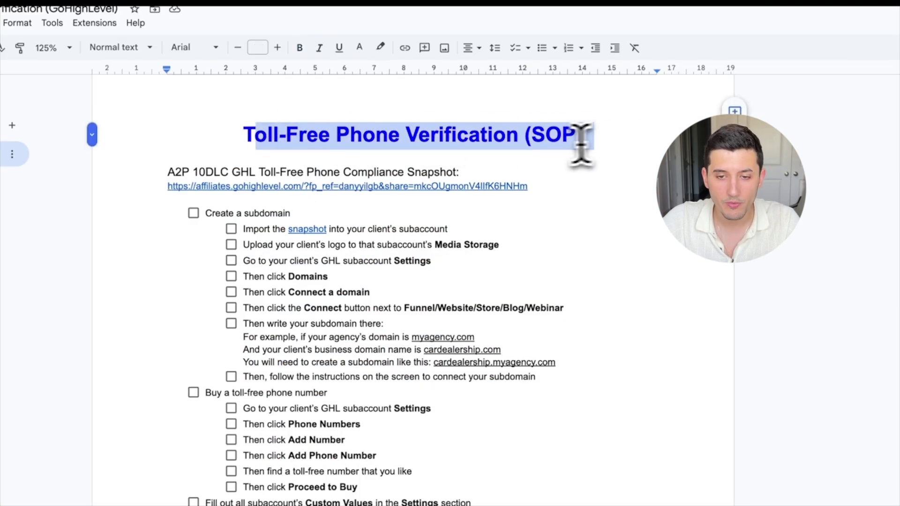
click(592, 141)
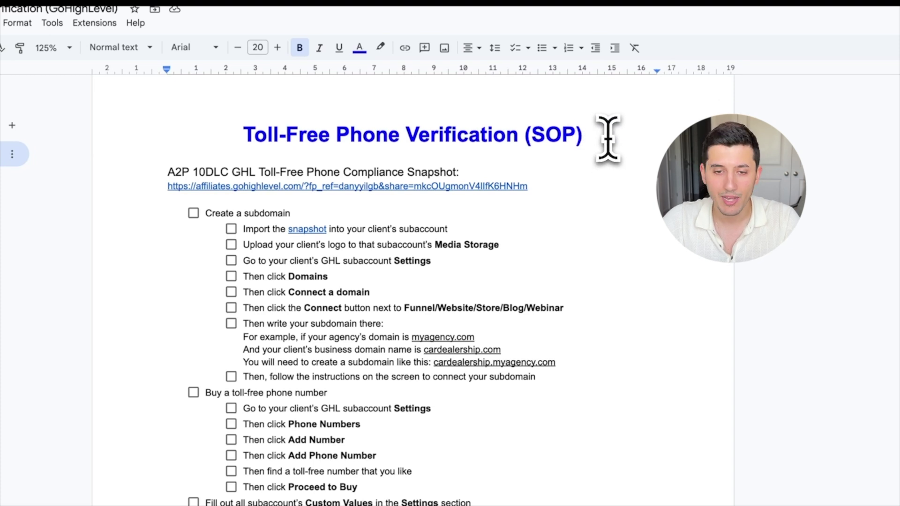
click(506, 245)
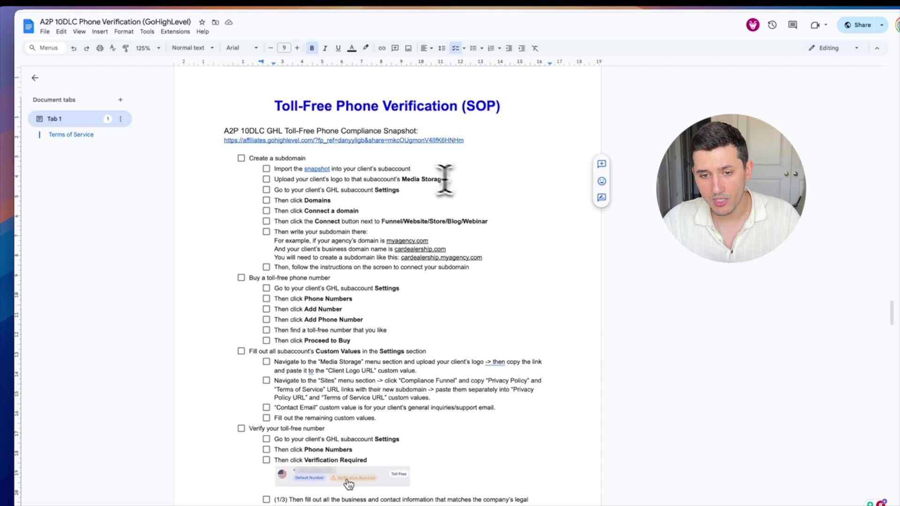
click(353, 169)
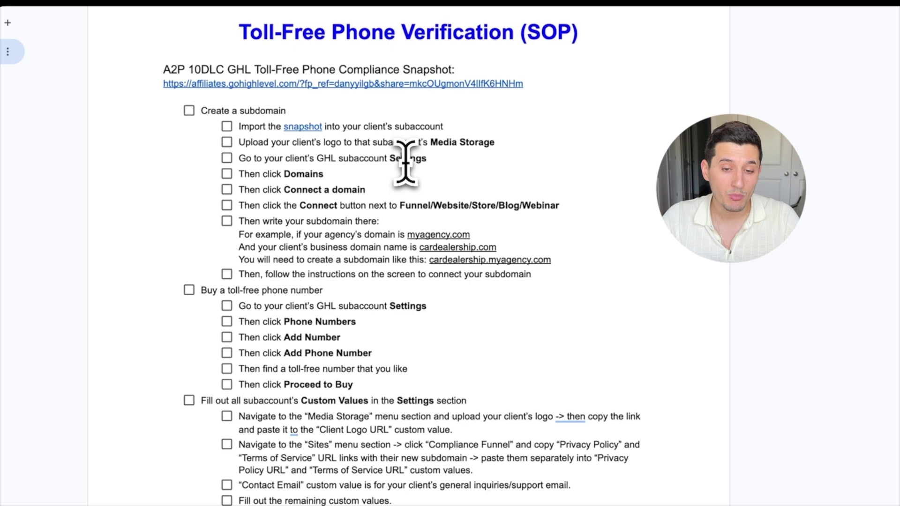
scroll(425, 336, down, 4)
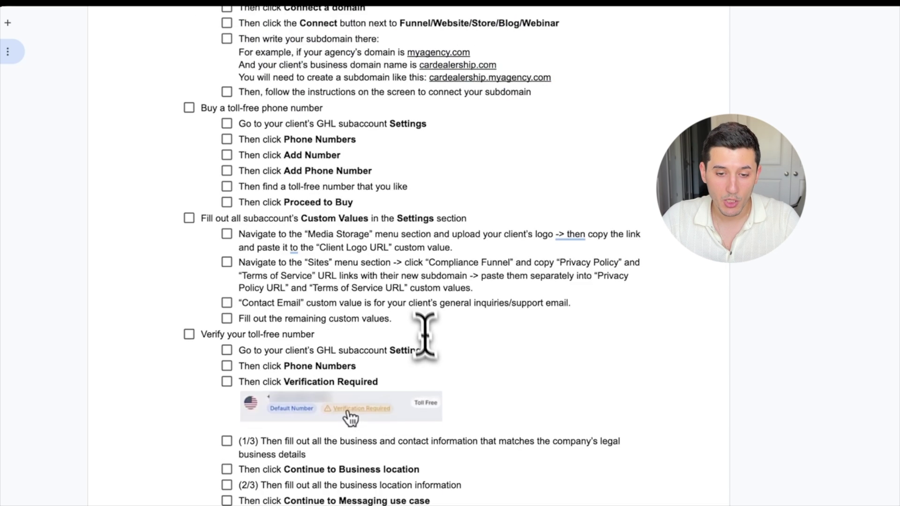